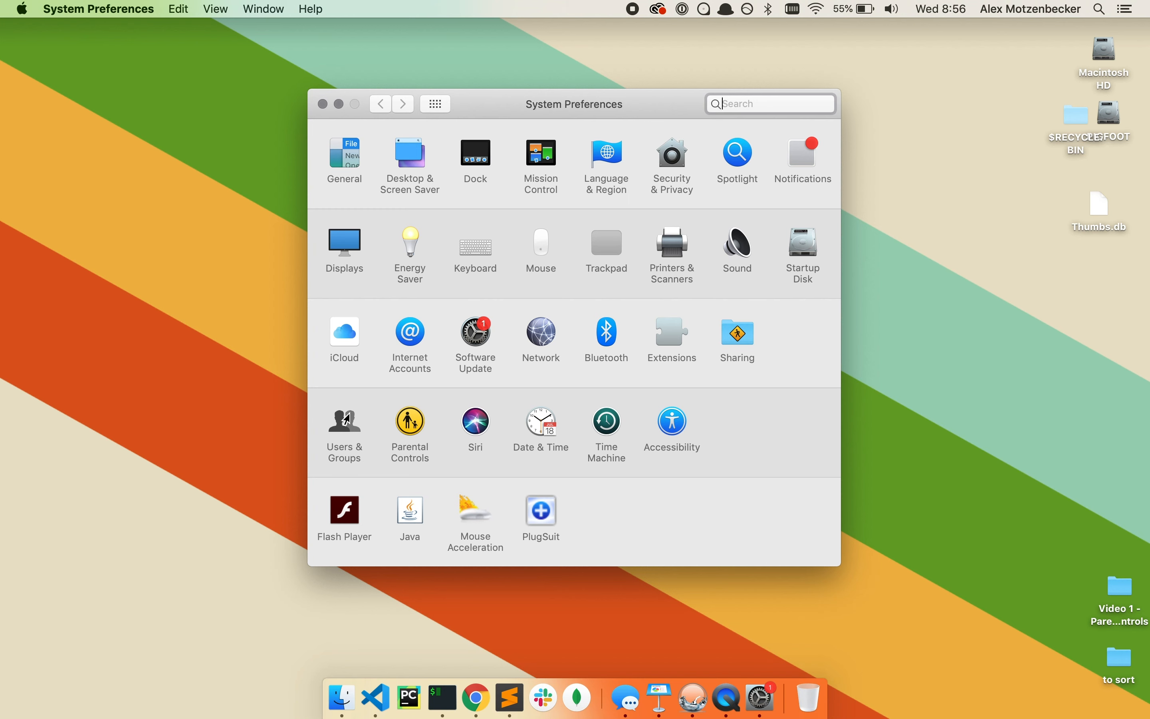
Unlock the Users & Groups settings with the administrator password
mouse_move(473, 108)
mouse_down()
mouse_move(485, 133)
mouse_move(475, 102)
mouse_up()
click(335, 428)
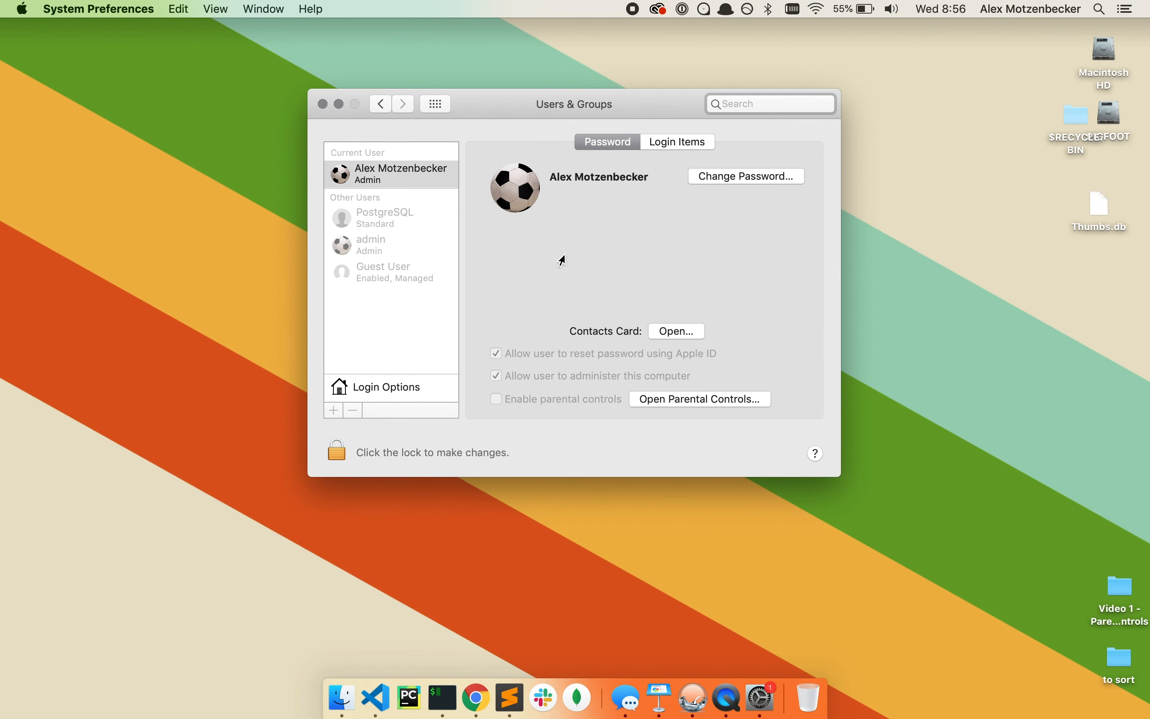
click(332, 454)
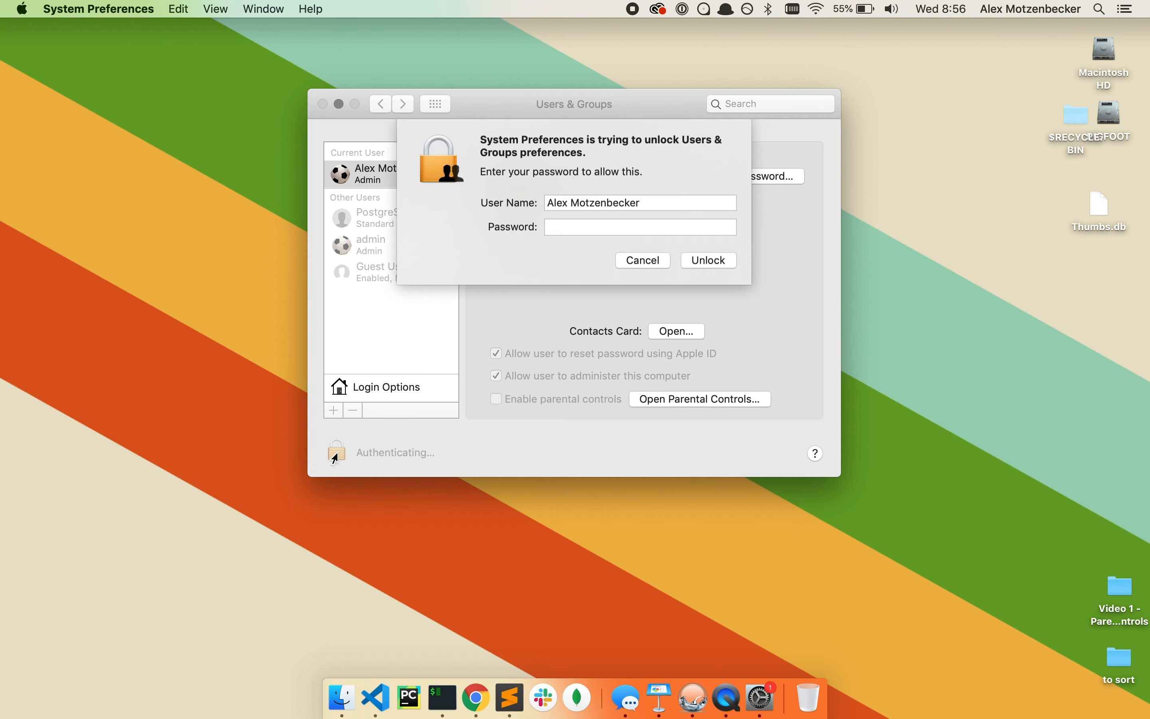
text(•••••••••••)
key(Return)
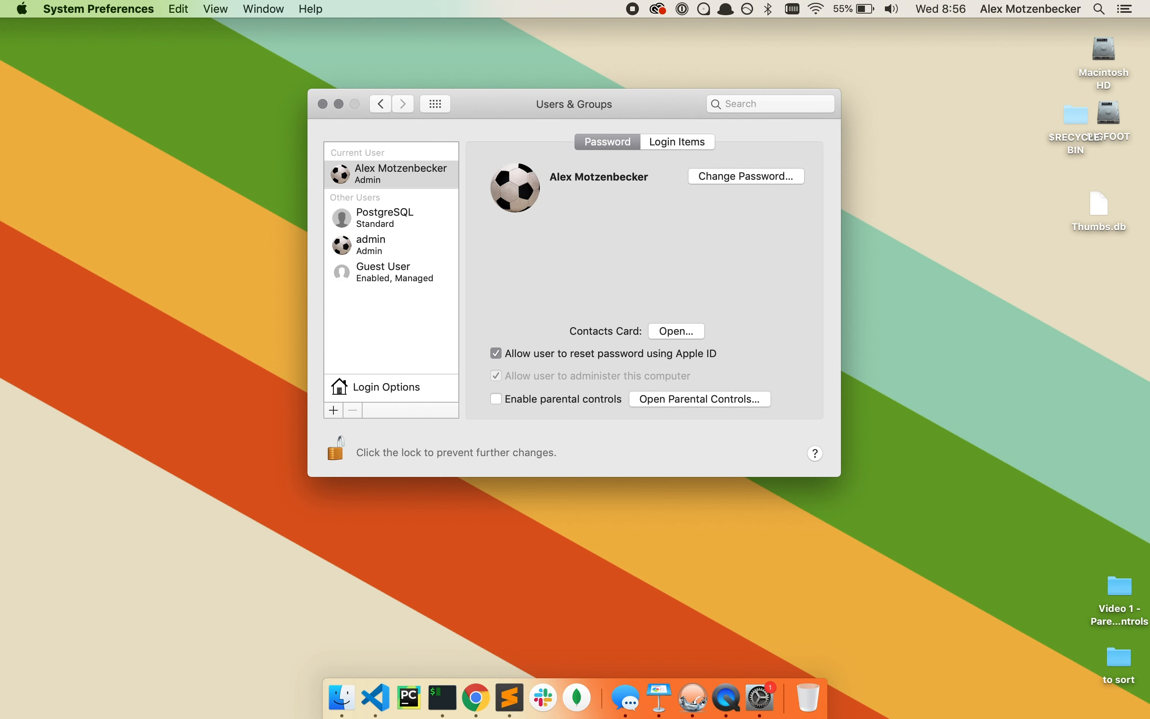
mouse_move(512, 215)
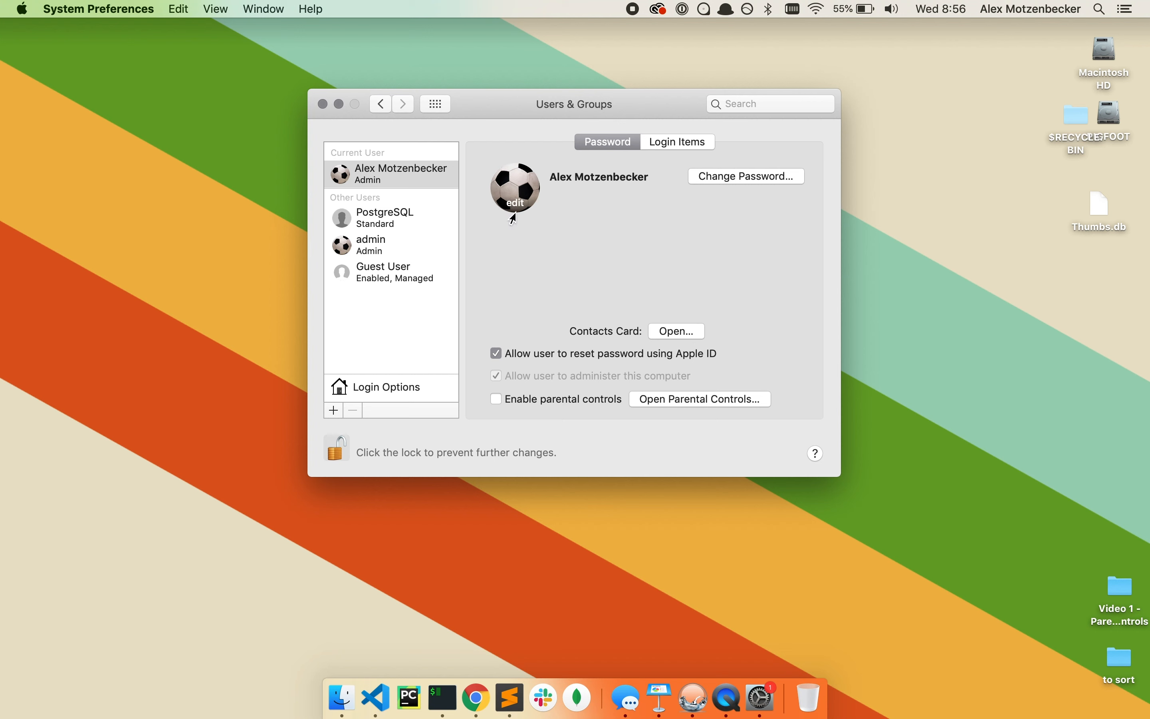
Add a user named 'kids' with a password and the hint 'put hint here'
click(333, 413)
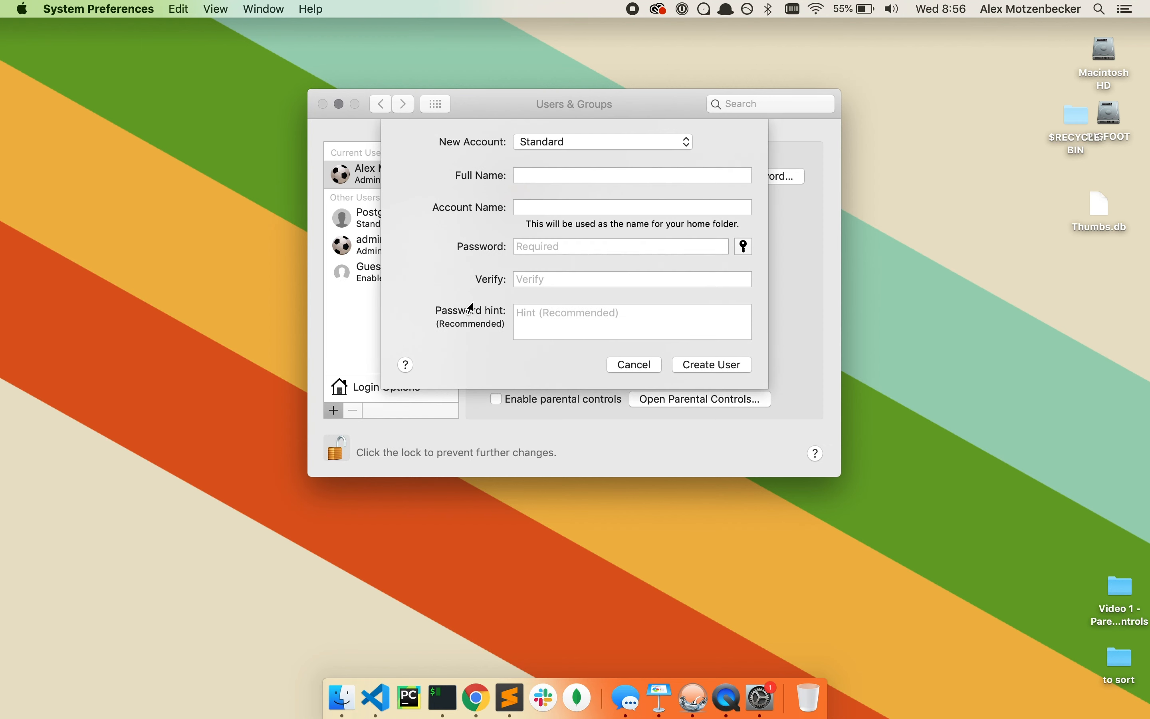
text(kids)
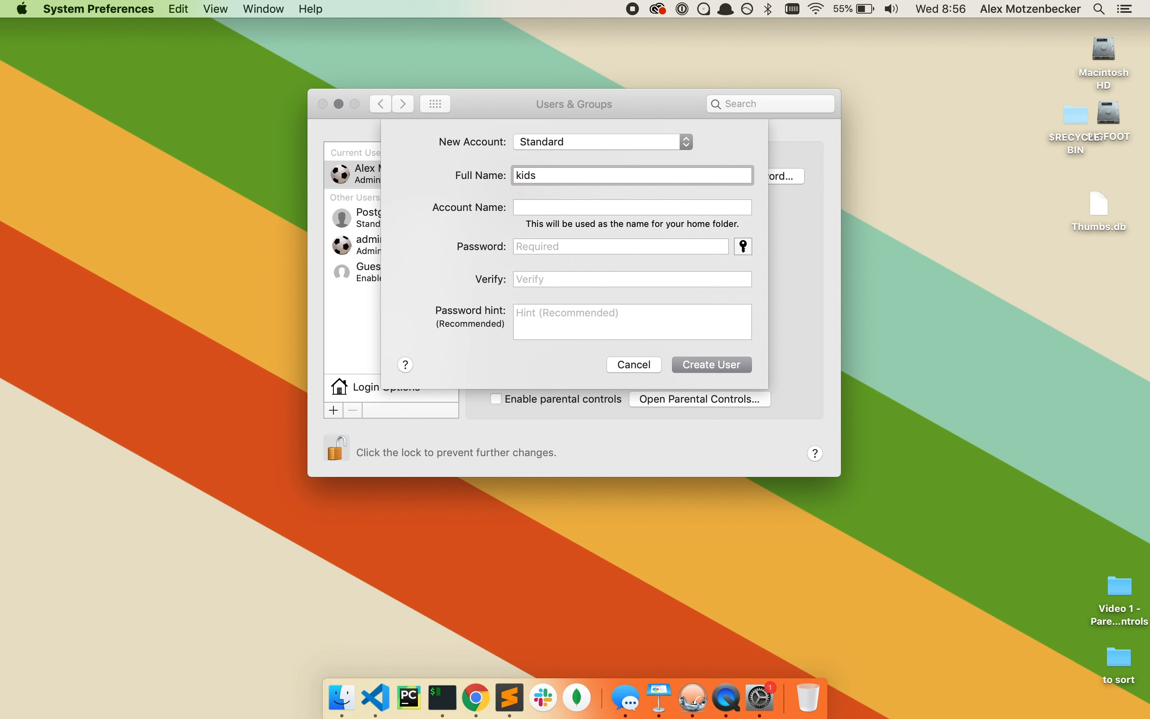
key(Tab)
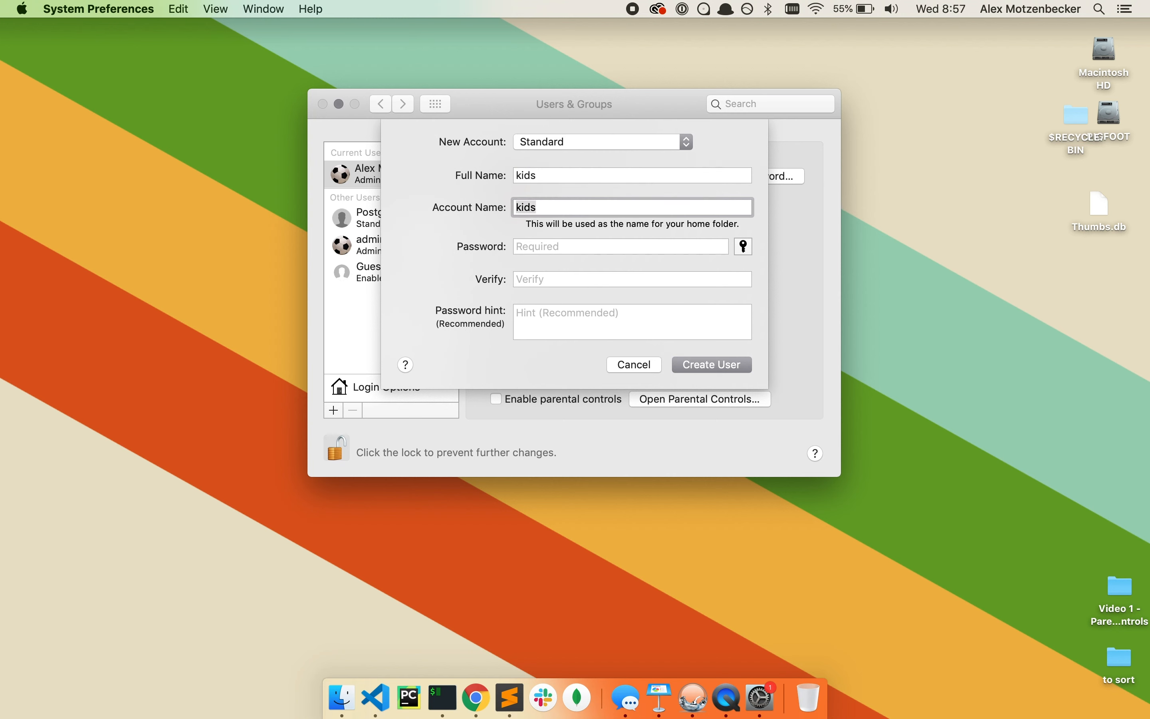
key(Tab)
text(kids)
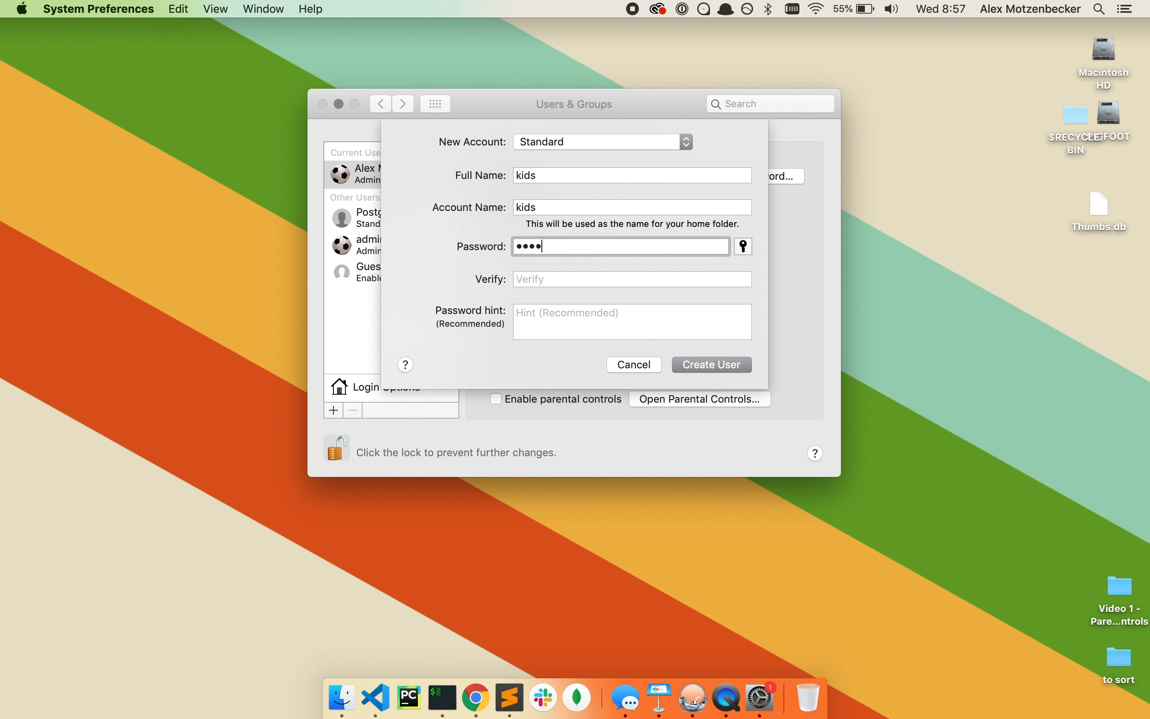
key(Tab)
text(kids)
key(Tab)
text(put )
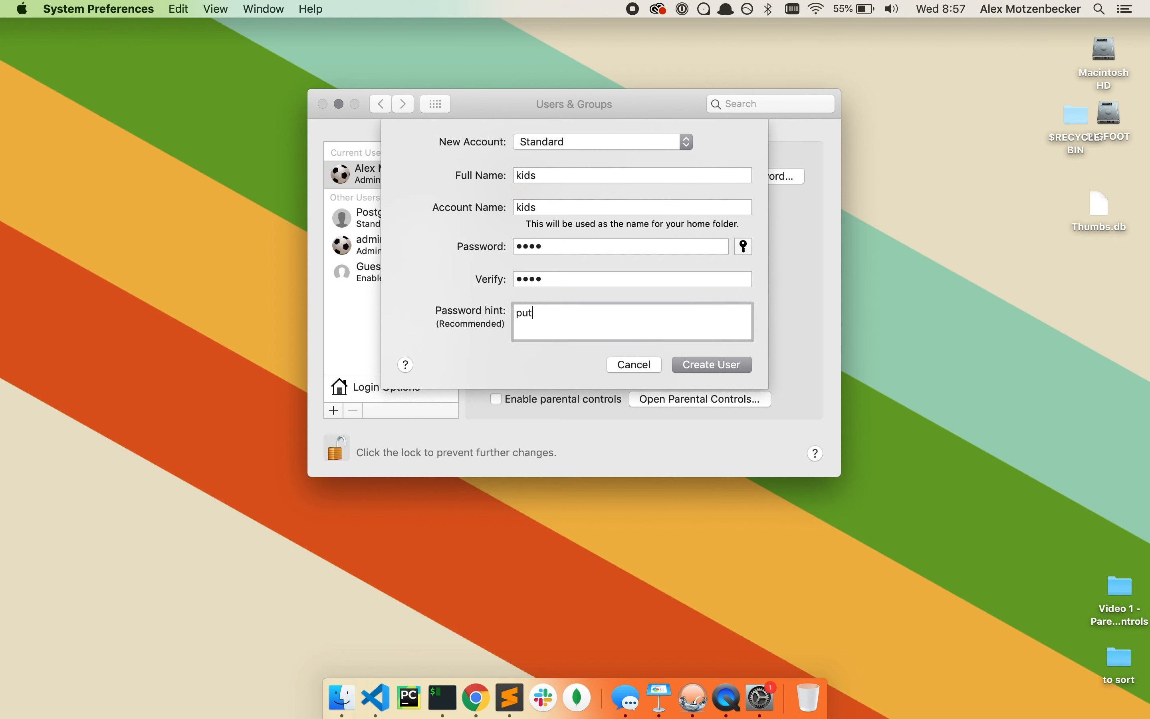
text(hint here)
click(702, 369)
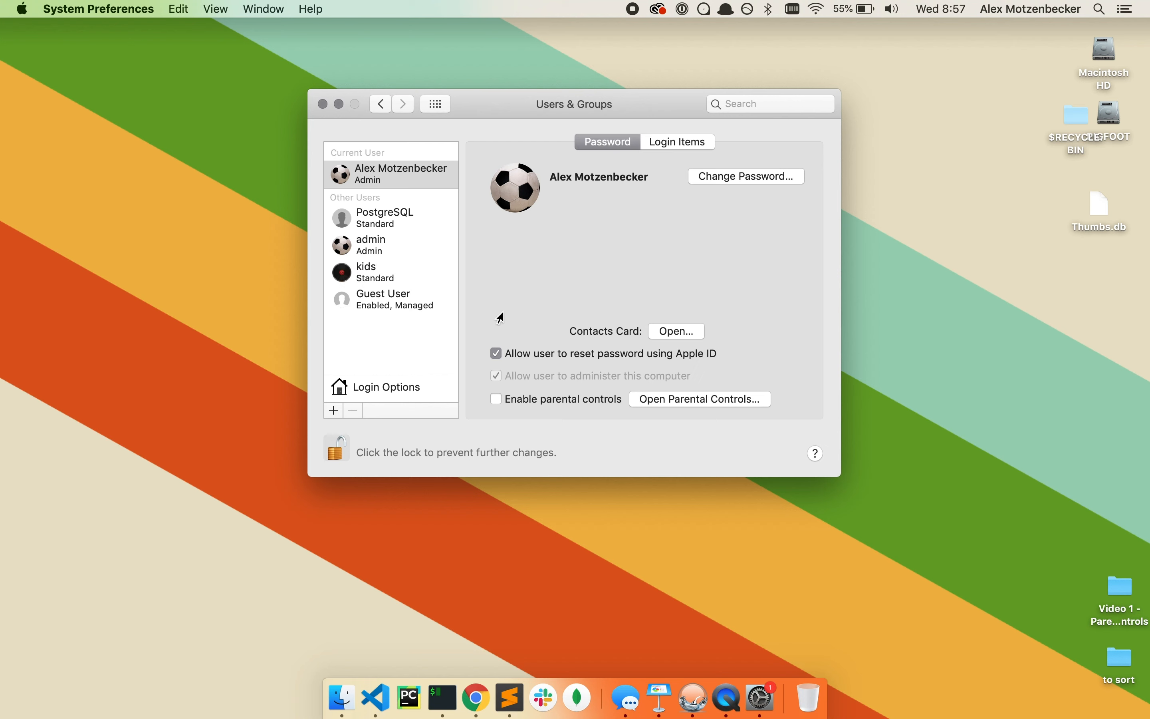
Select the kids account, enable parental controls, and open its Parental Controls pane
click(363, 280)
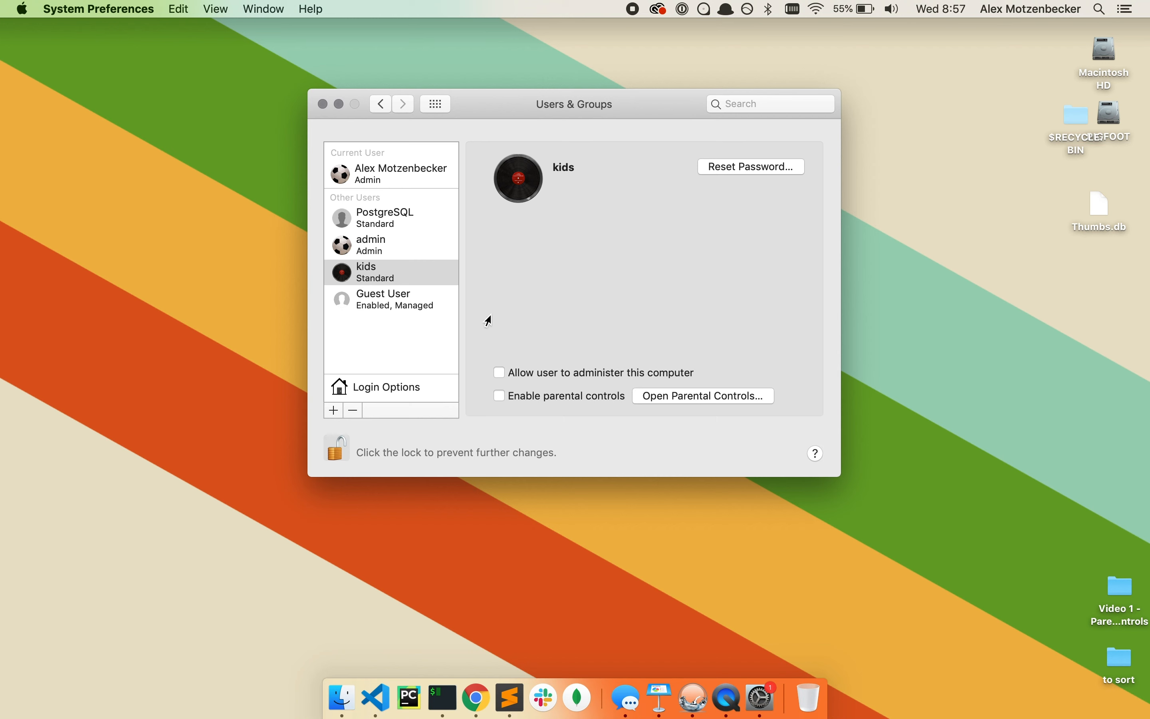
click(499, 397)
click(707, 396)
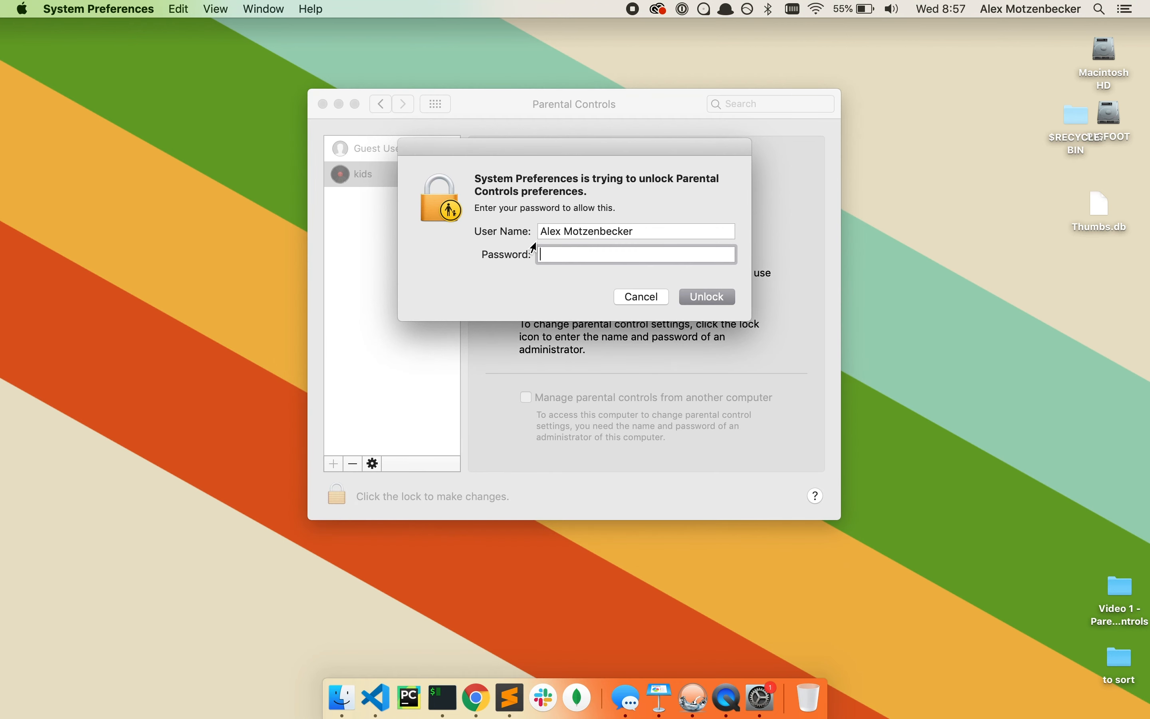
Enter the administrator password to unlock the kids account's Parental Controls
text(••••••••••)
key(Return)
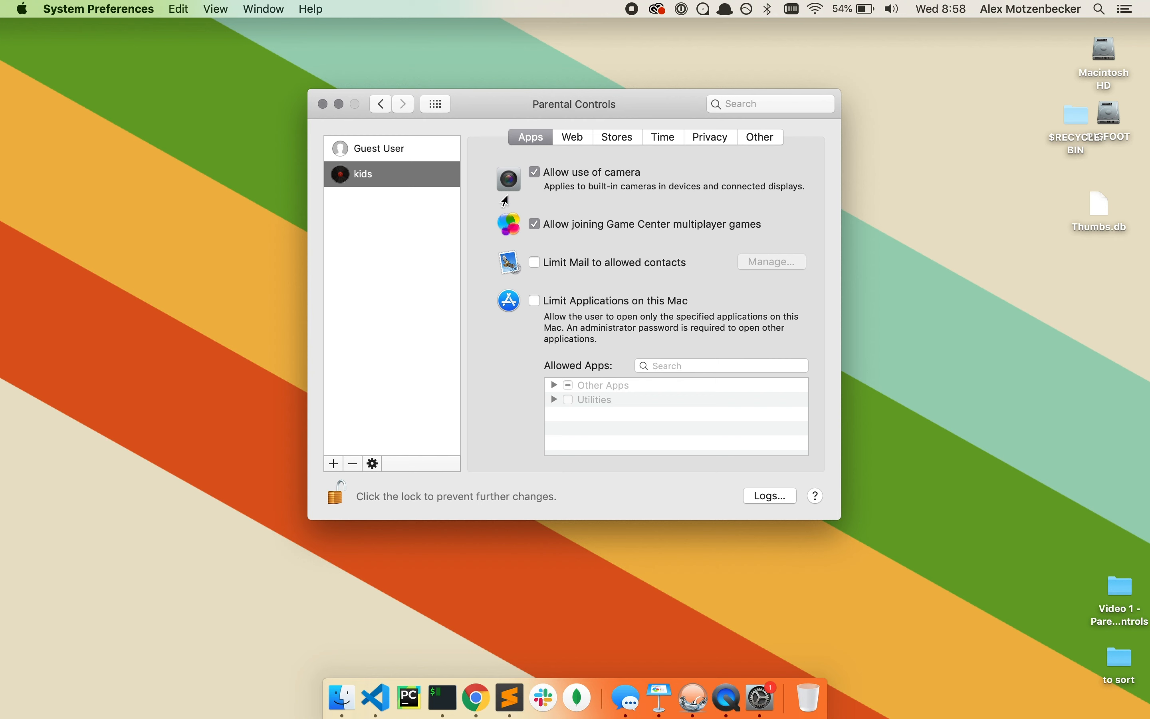
On the Web tab, open the Customize sheet of allowed and blocked websites
click(571, 138)
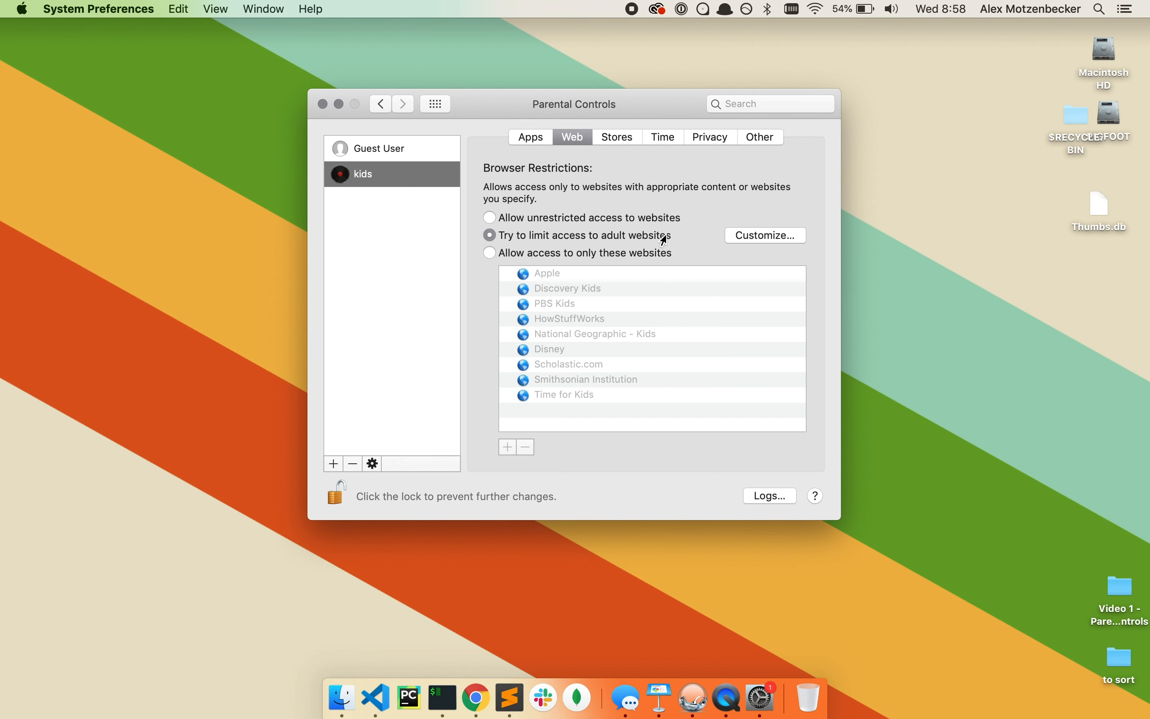
click(734, 240)
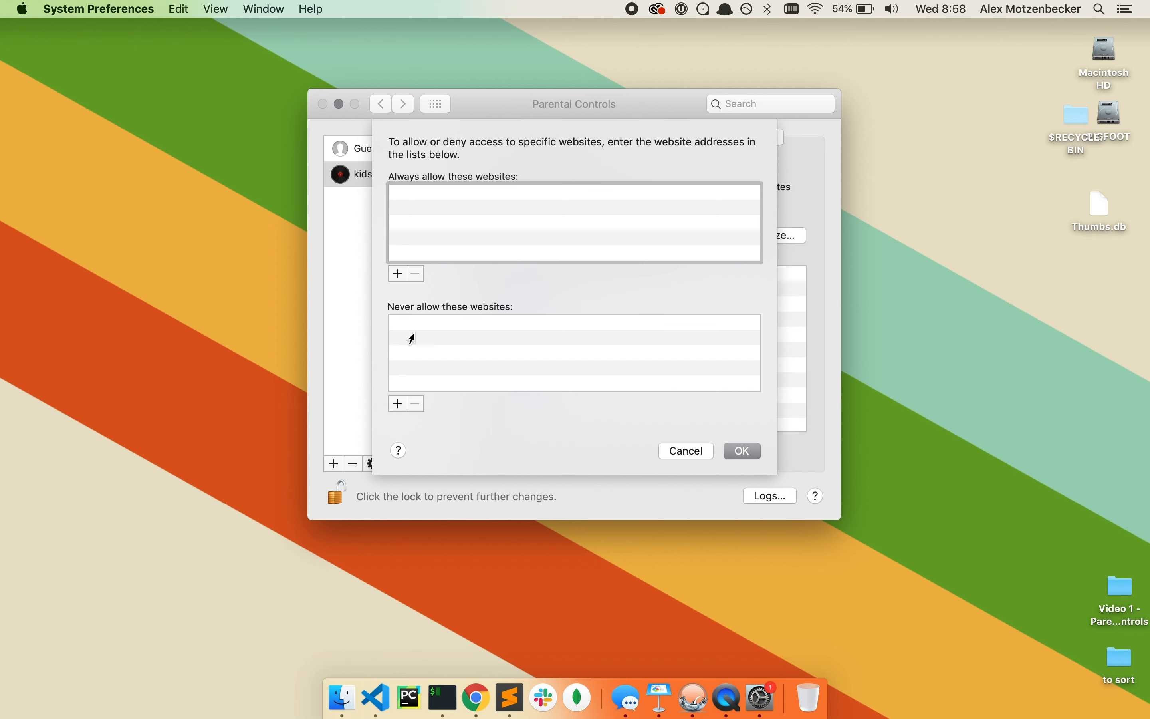
Add facebook.com to the never-allowed websites and confirm it appears in the list
click(397, 404)
text(facebook.com)
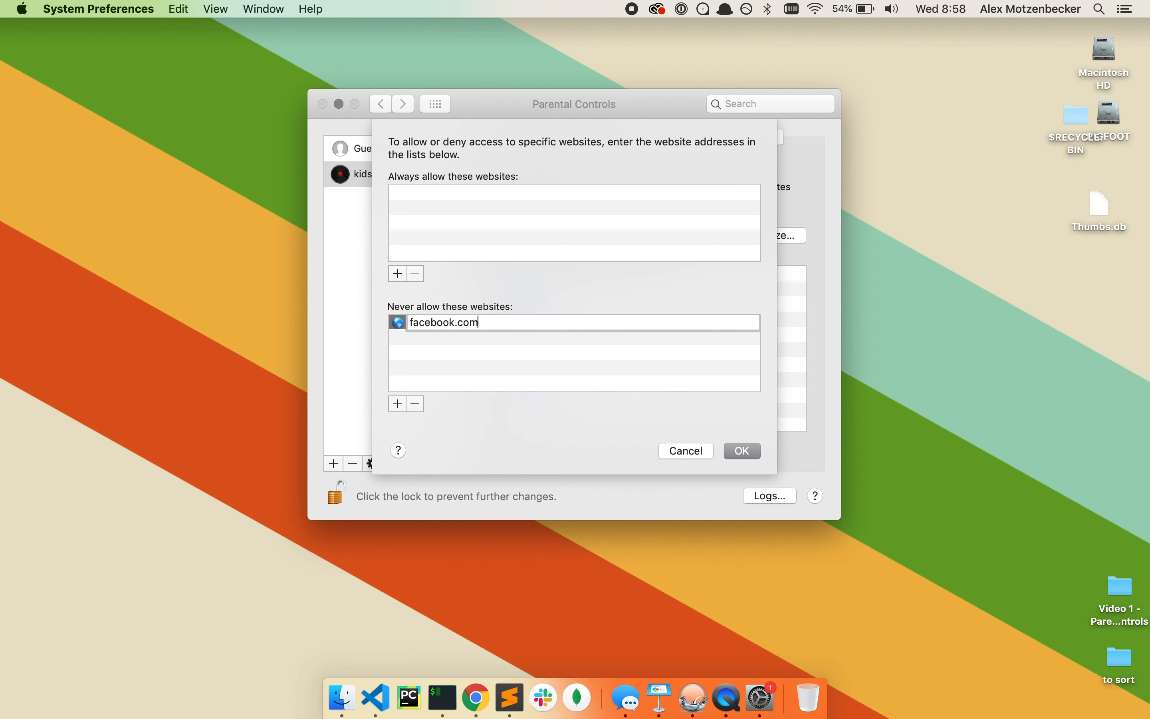
click(730, 453)
click(752, 235)
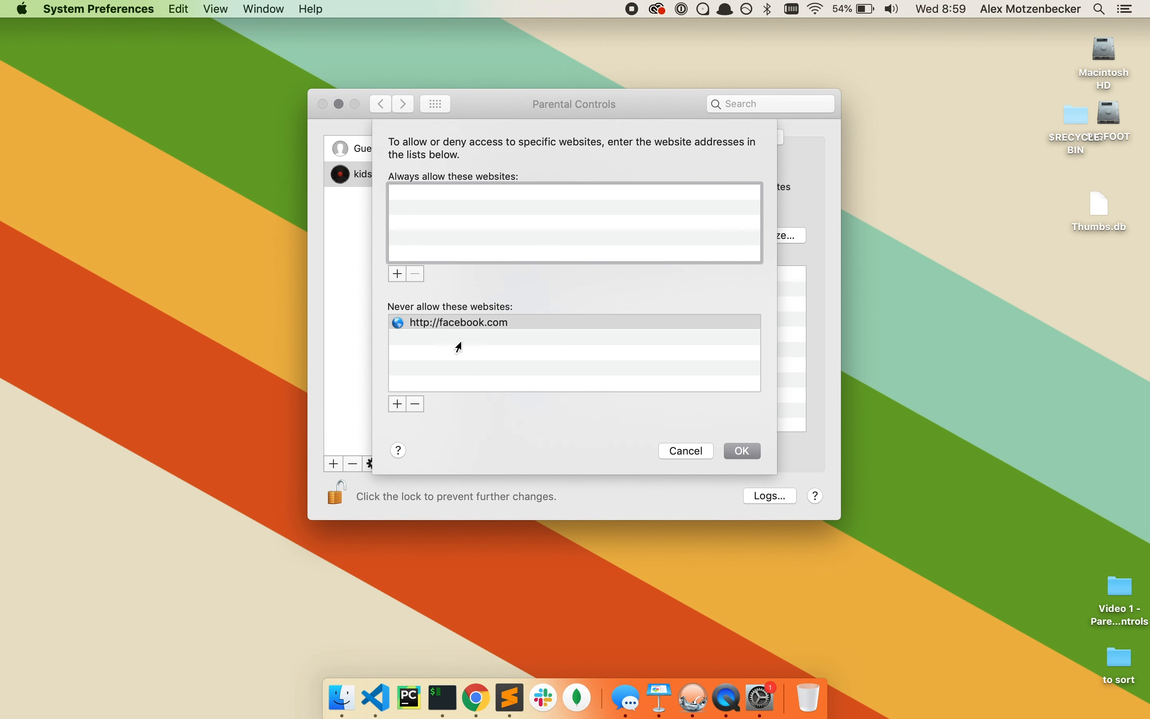
click(741, 451)
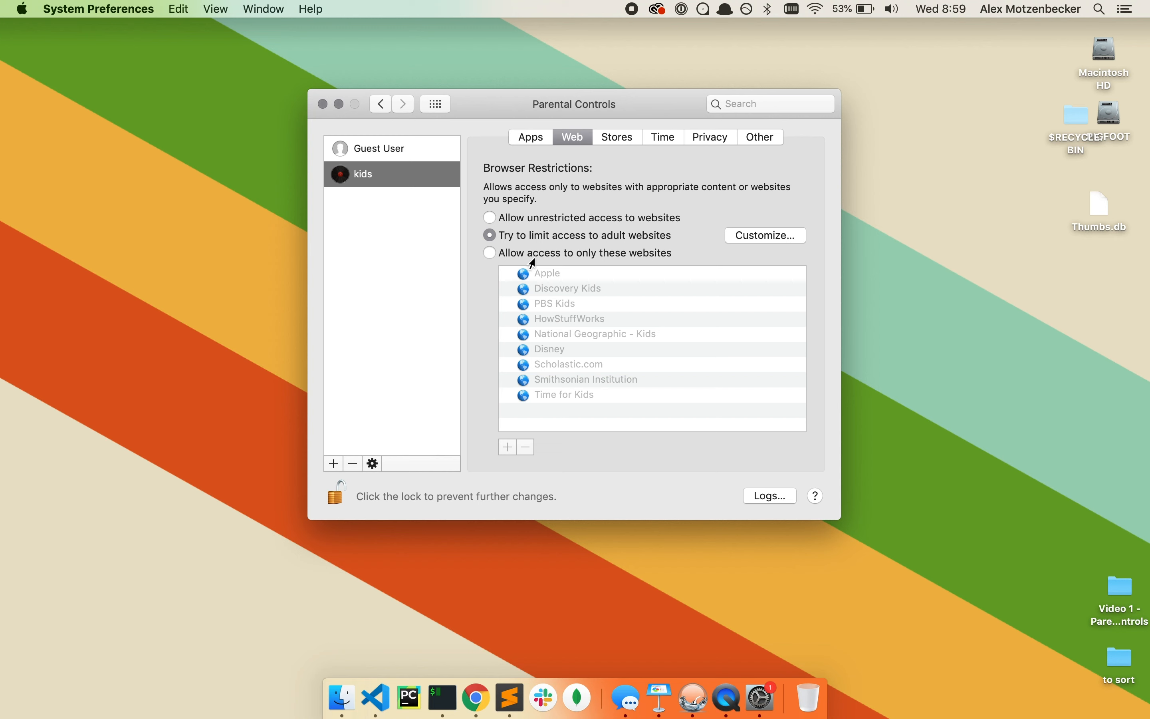
Keep 'Try to limit access to adult websites', dismiss f.lux, and show Stores restrictions
click(487, 254)
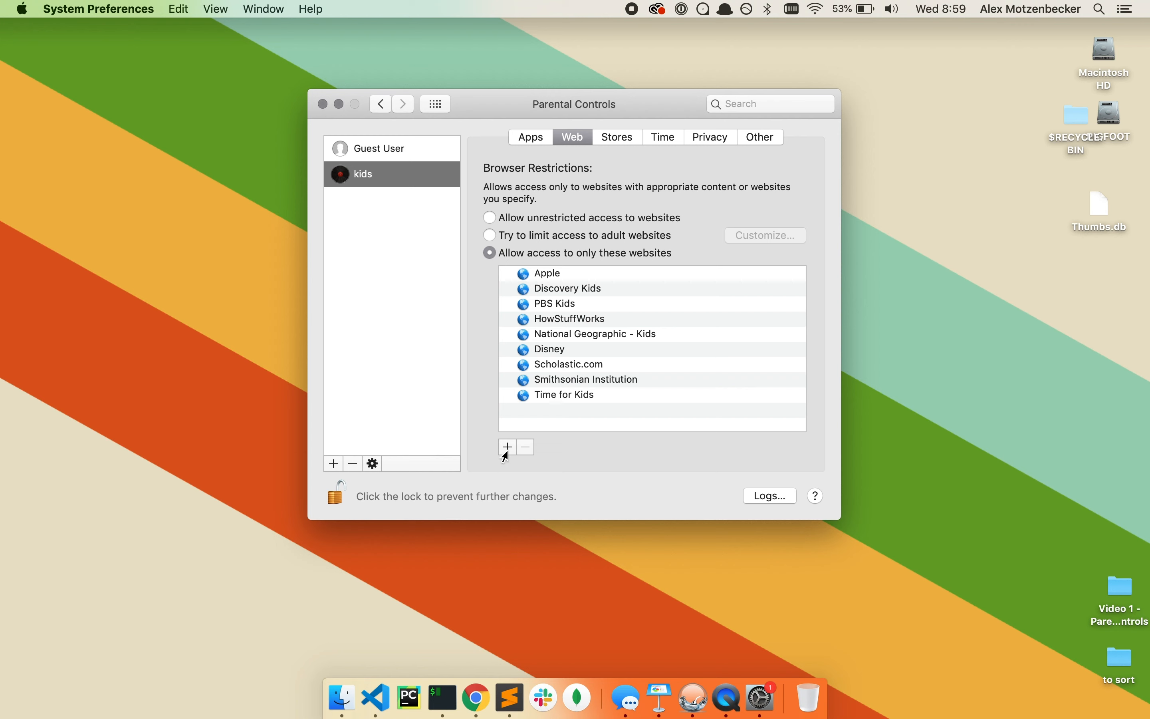
click(490, 236)
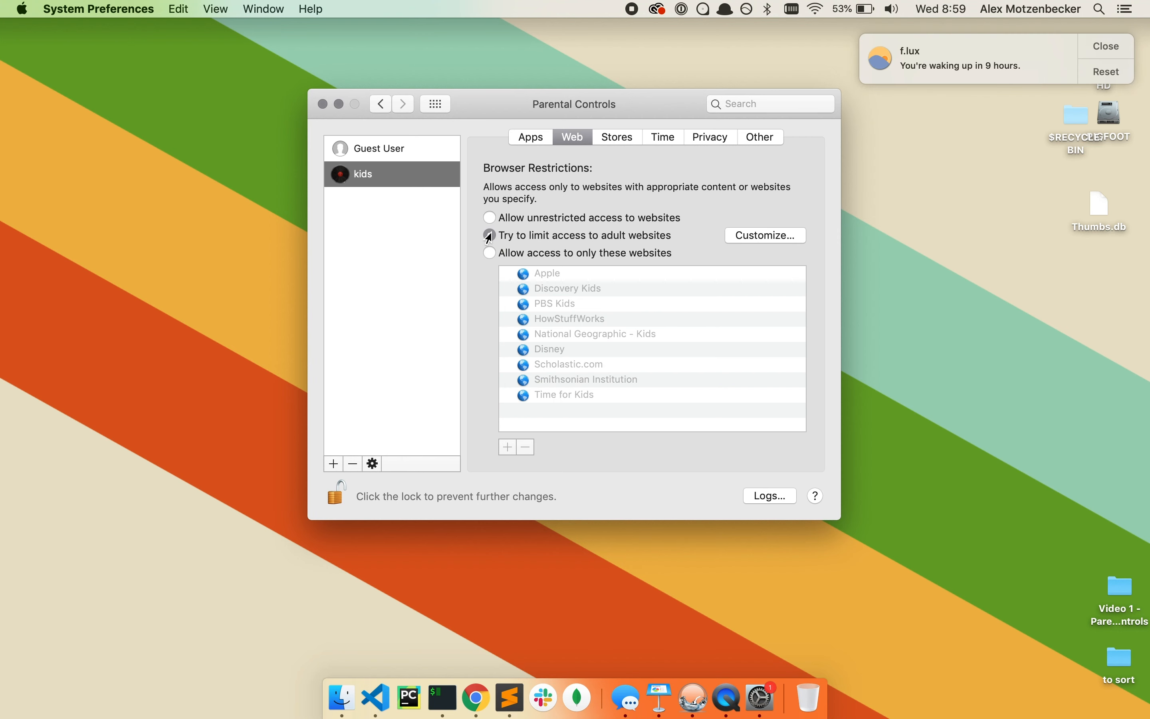
click(1103, 44)
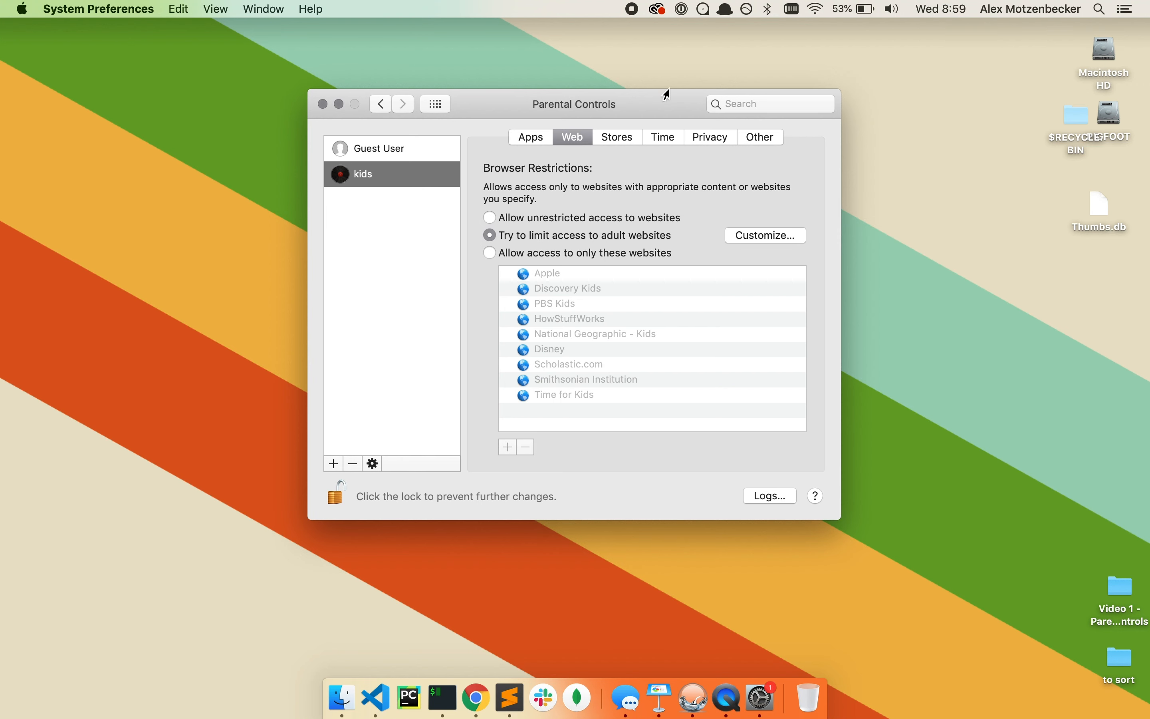
click(612, 147)
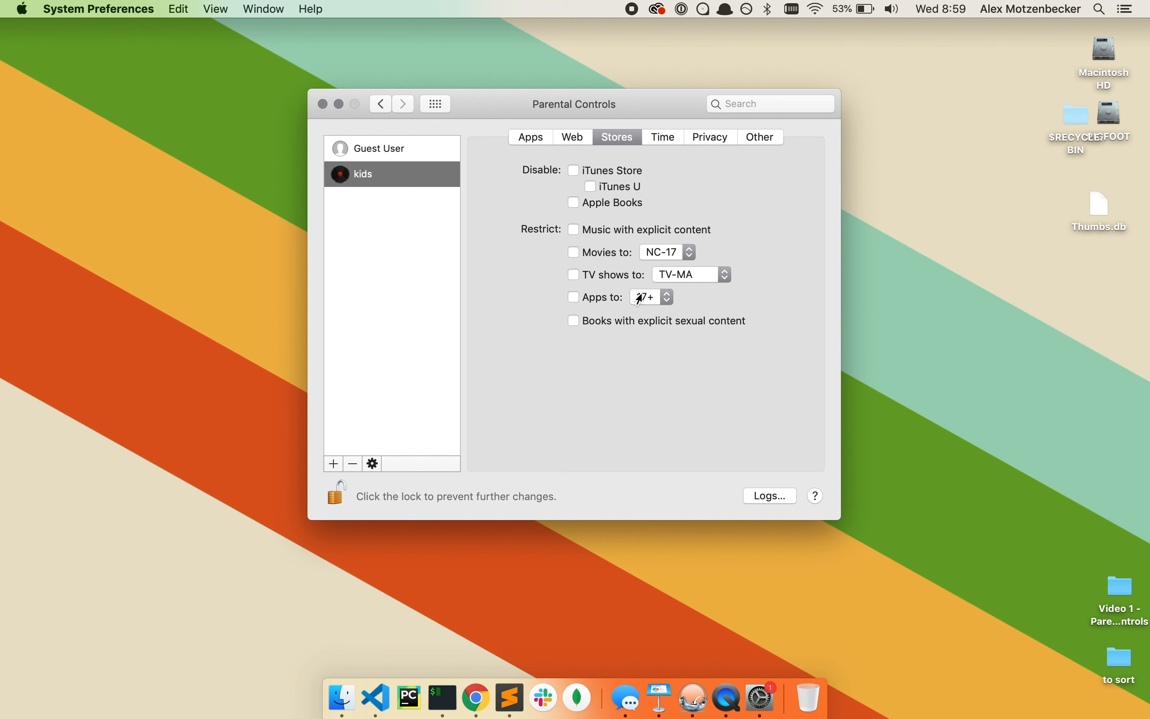
Look over the Movies ratings without changing them, then show the Time limits
click(645, 261)
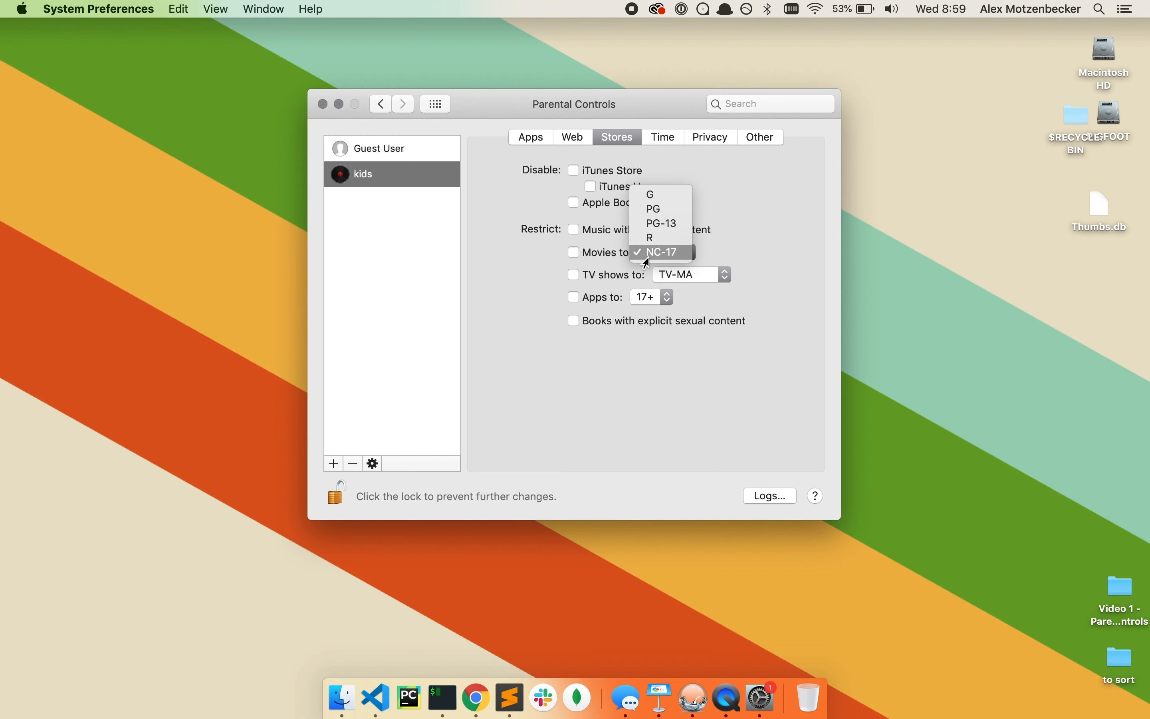
click(755, 240)
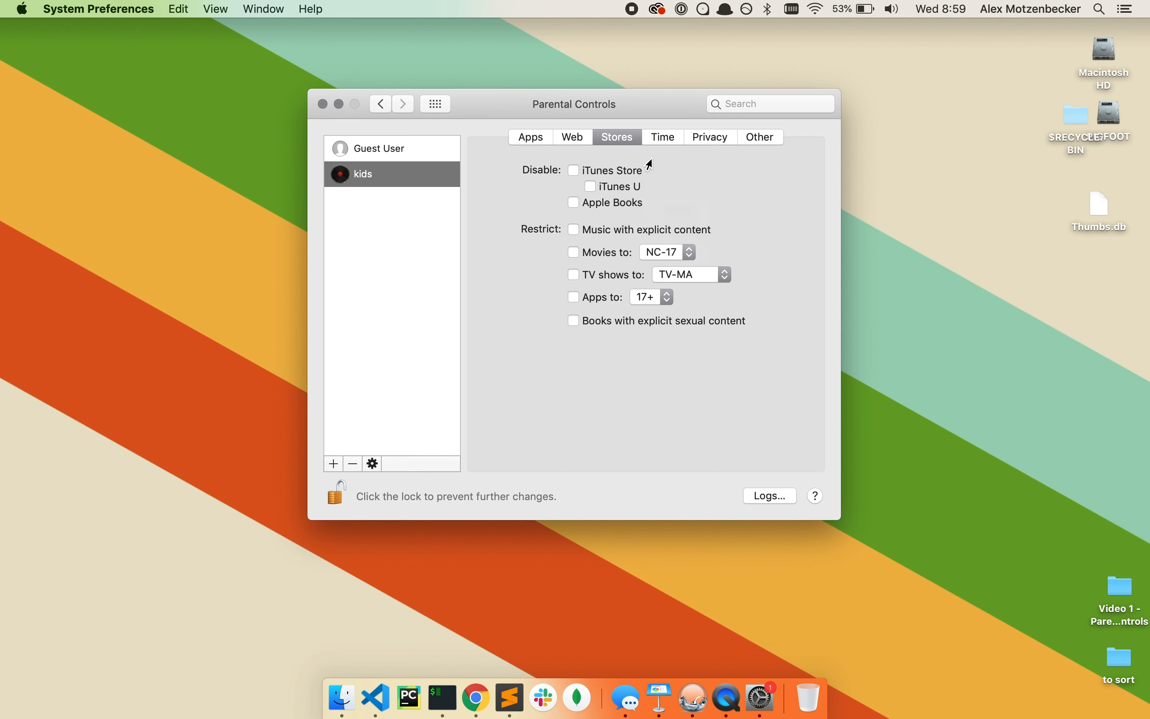
click(656, 148)
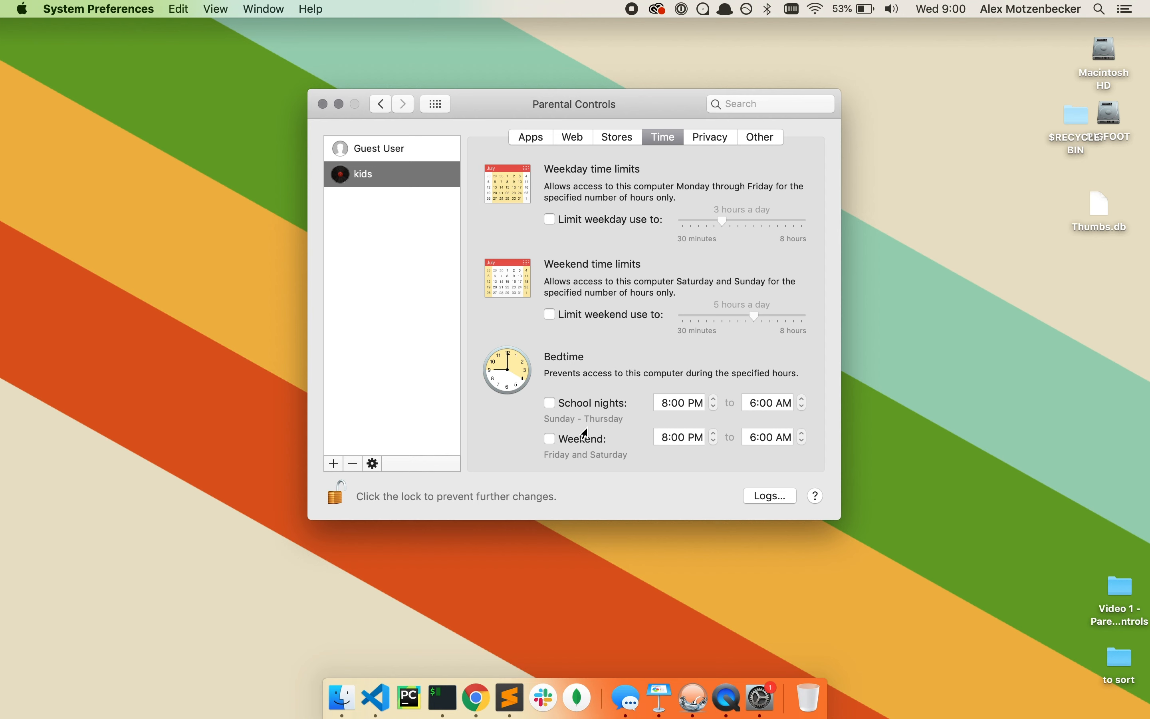
From the kids account's Privacy tab, go to Security & Privacy via Manage Privacy
click(704, 137)
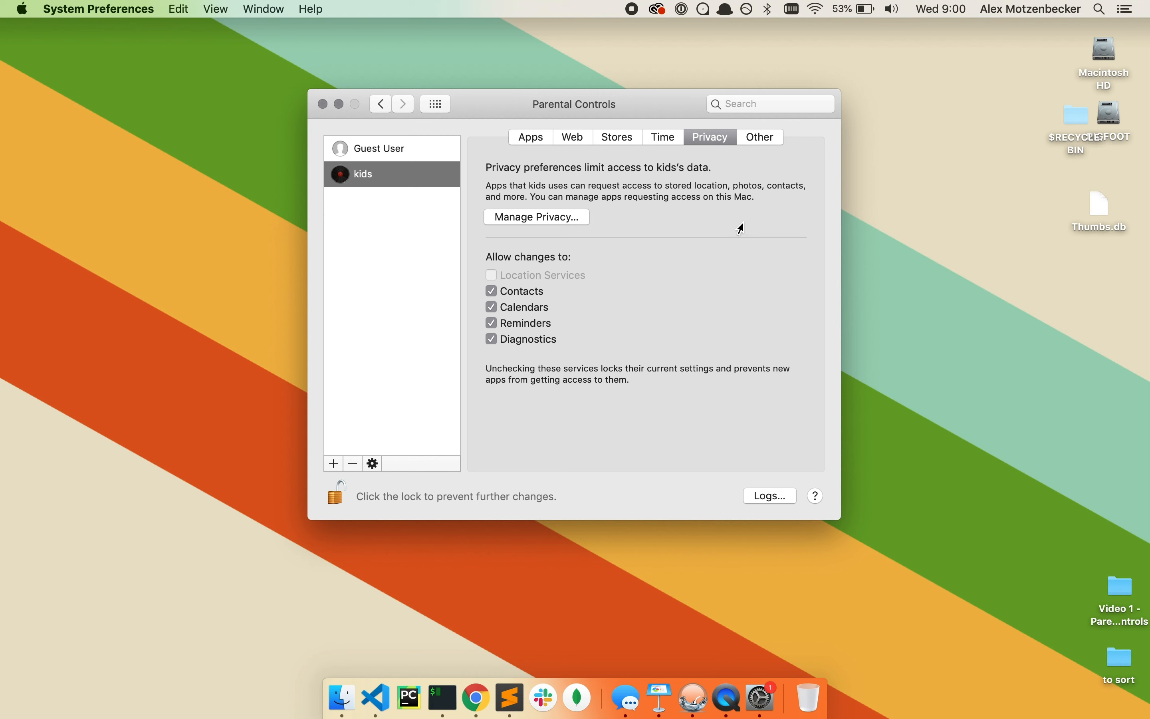
click(564, 220)
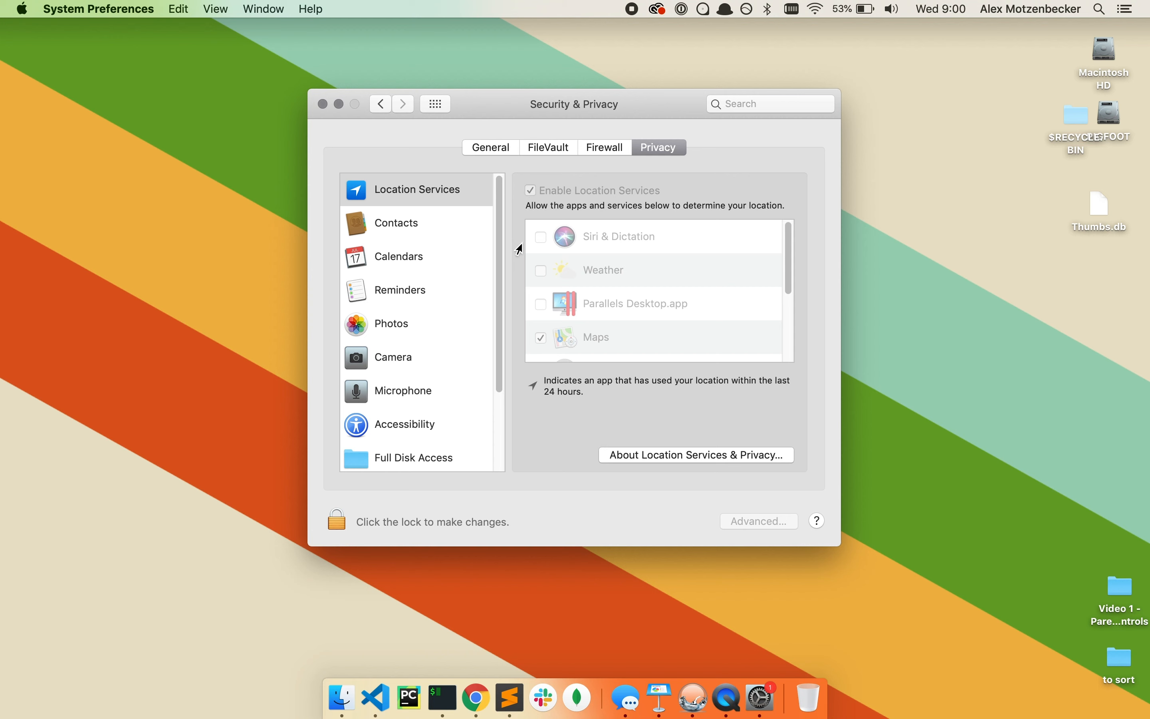
Unlock Security & Privacy with the administrator password and review the Location Services app list
click(337, 523)
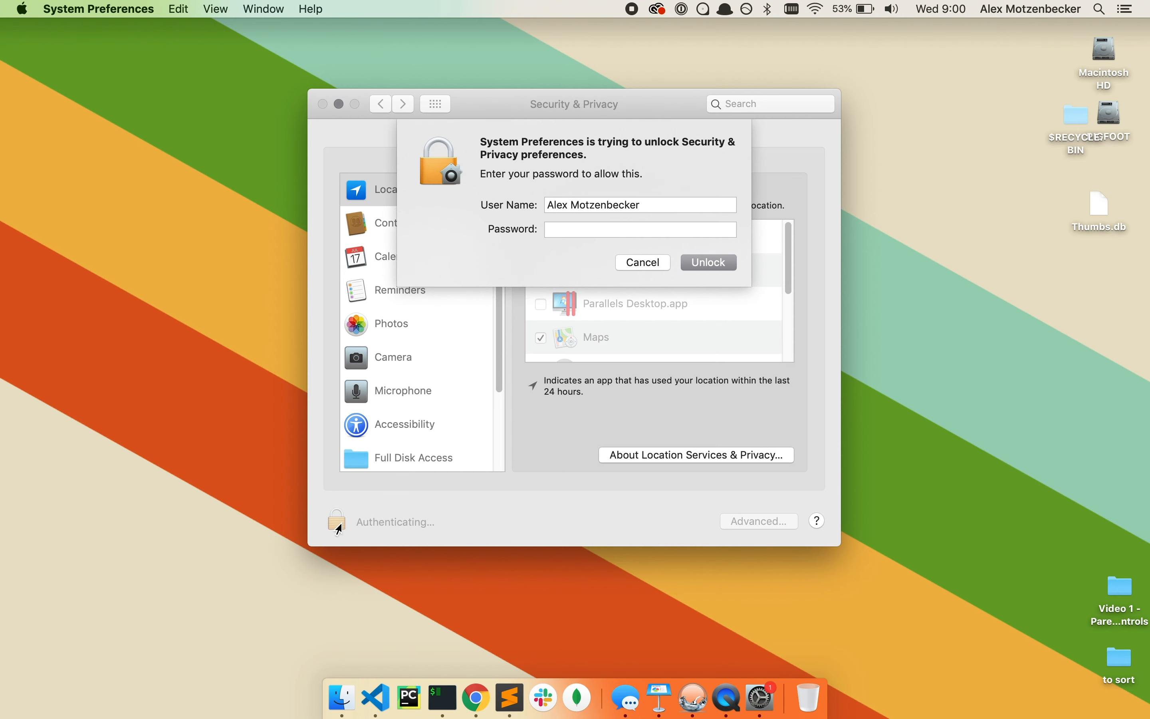
text(••••••••••)
key(Return)
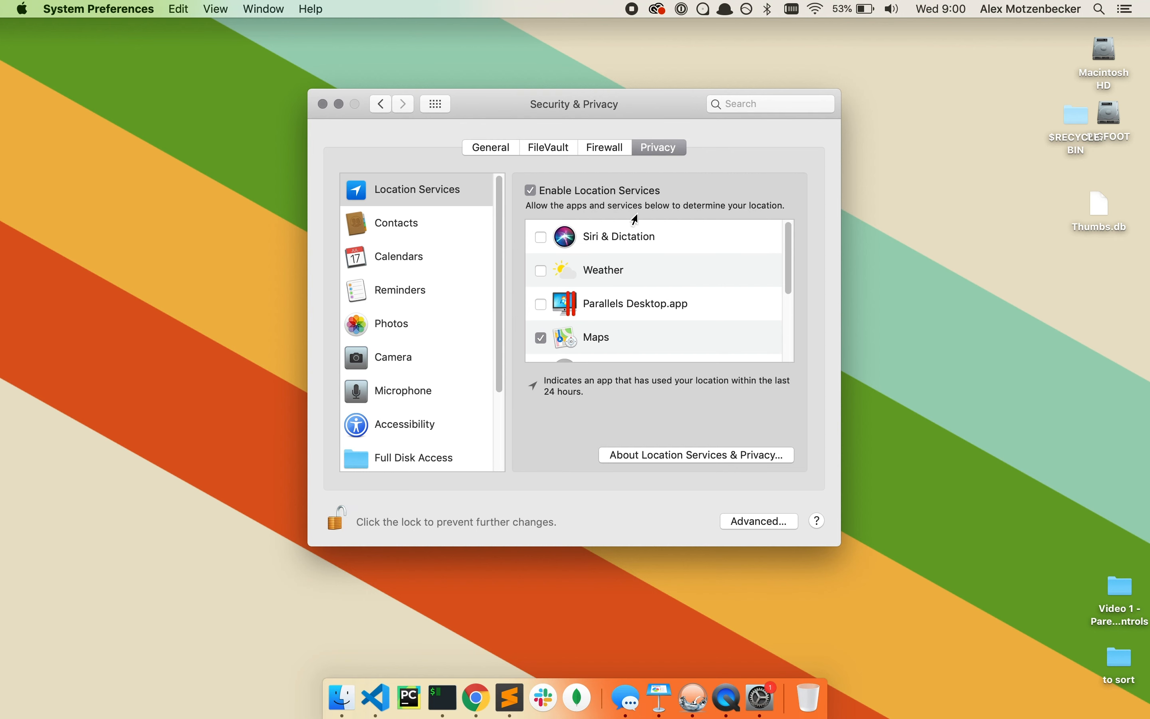
scroll(636, 261, down, 5)
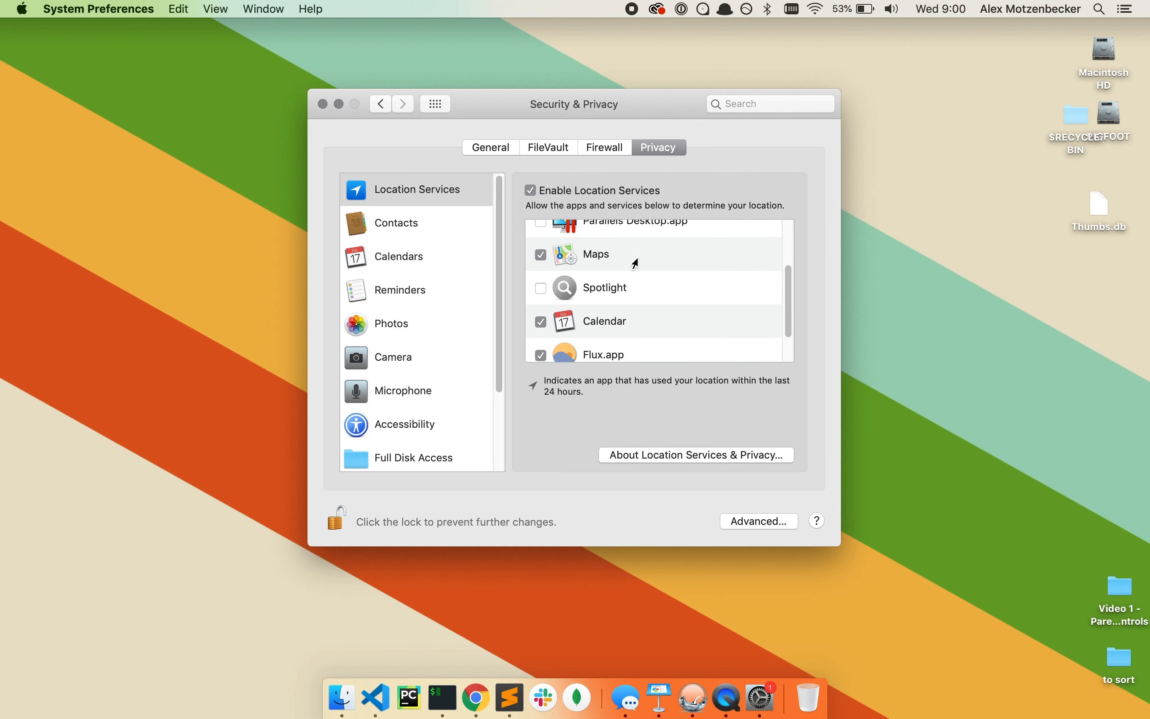
scroll(638, 258, down, 1)
scroll(637, 258, up, 1)
scroll(636, 263, up, 5)
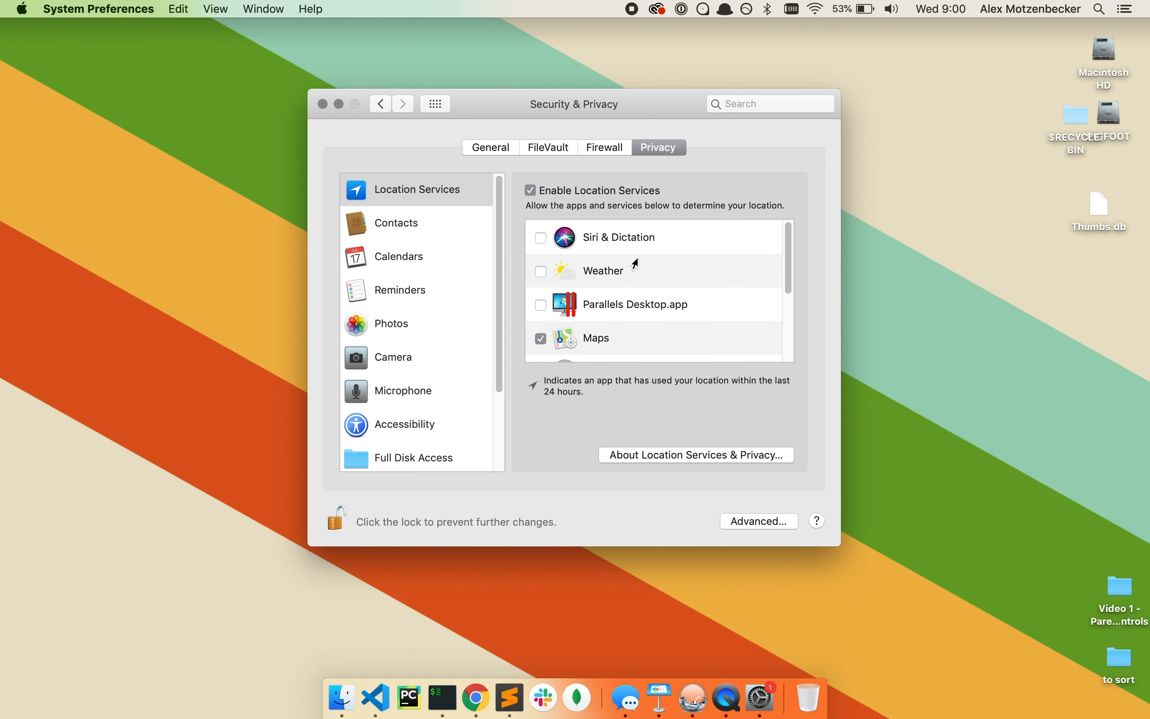
scroll(661, 305, down, 2)
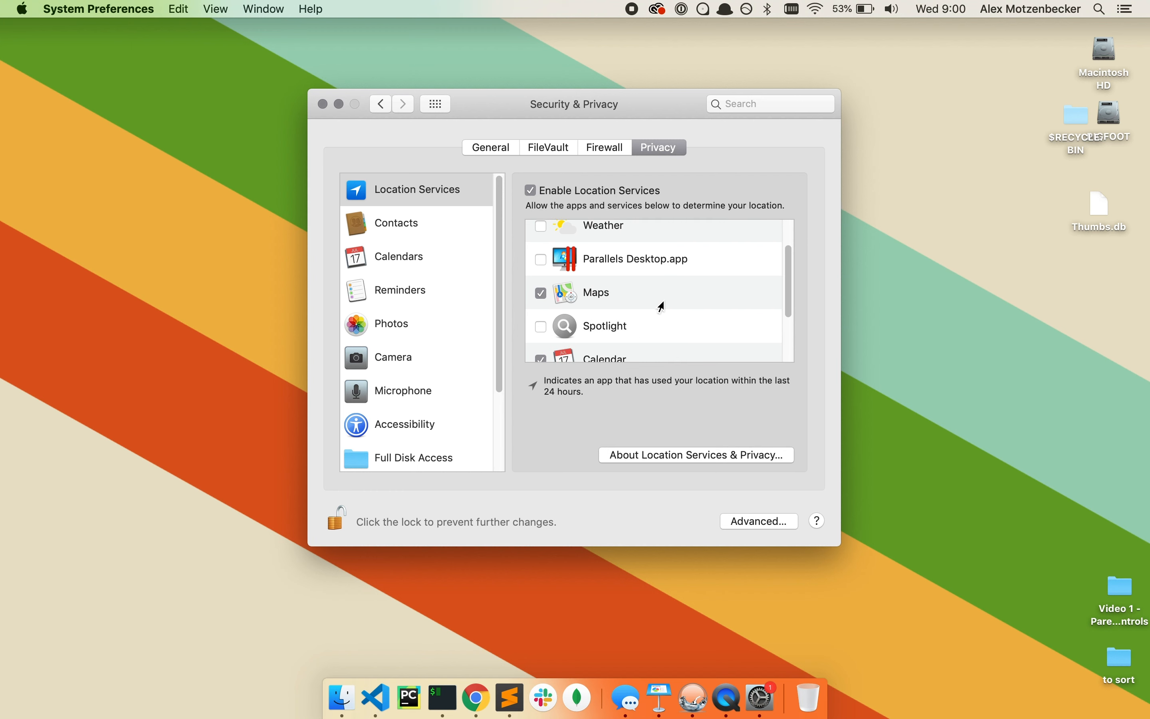
scroll(661, 305, down, 1)
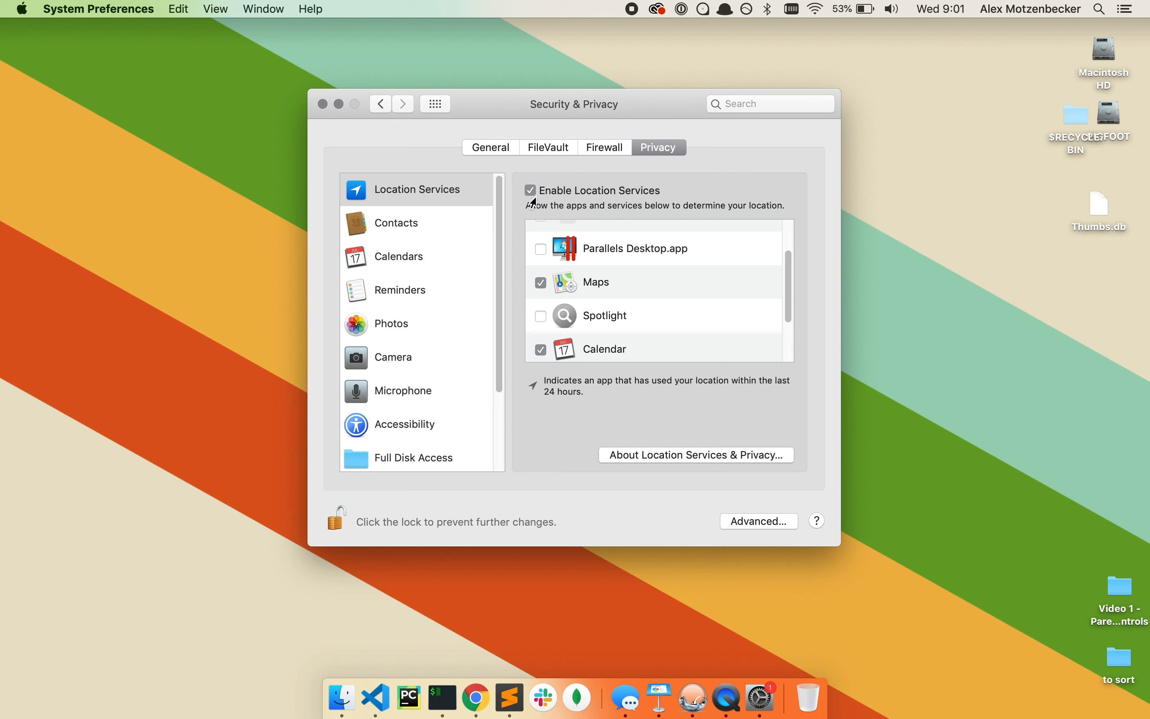
click(541, 249)
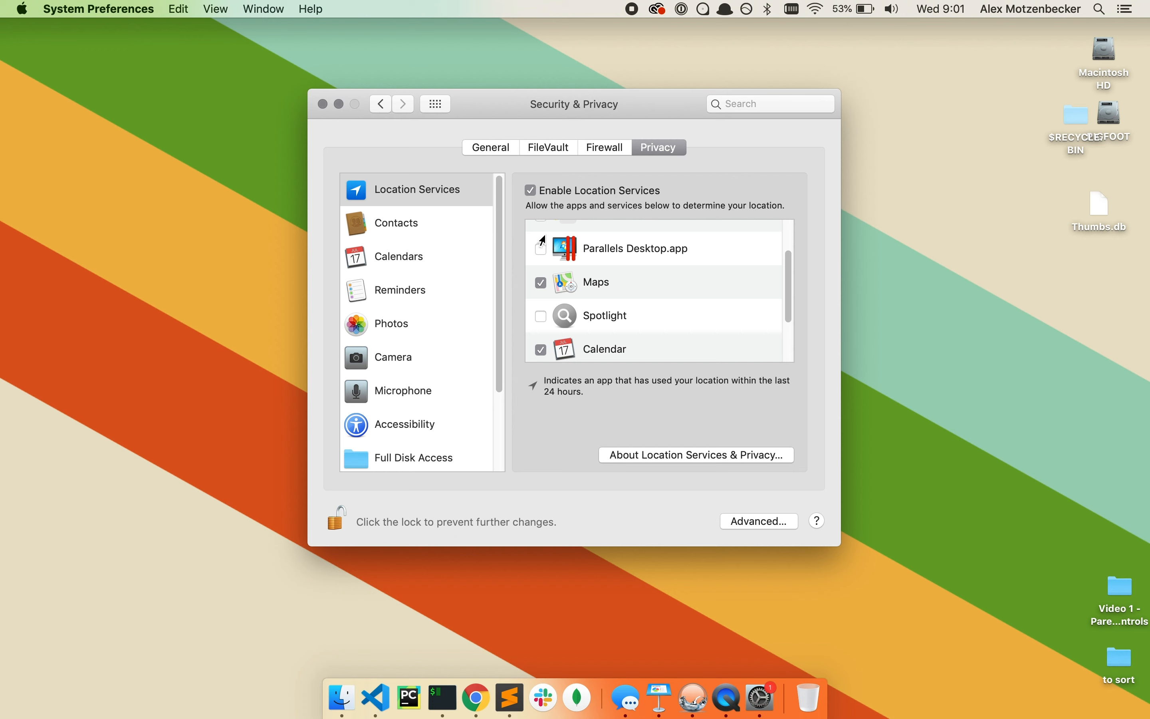
click(530, 192)
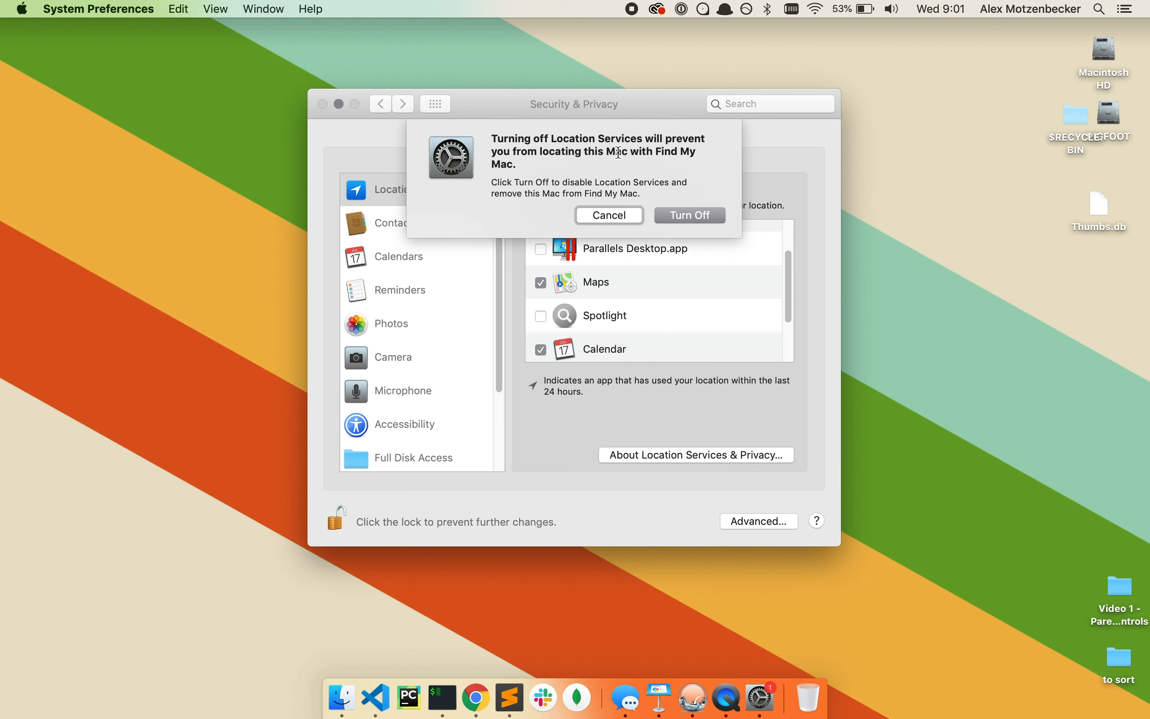
click(597, 216)
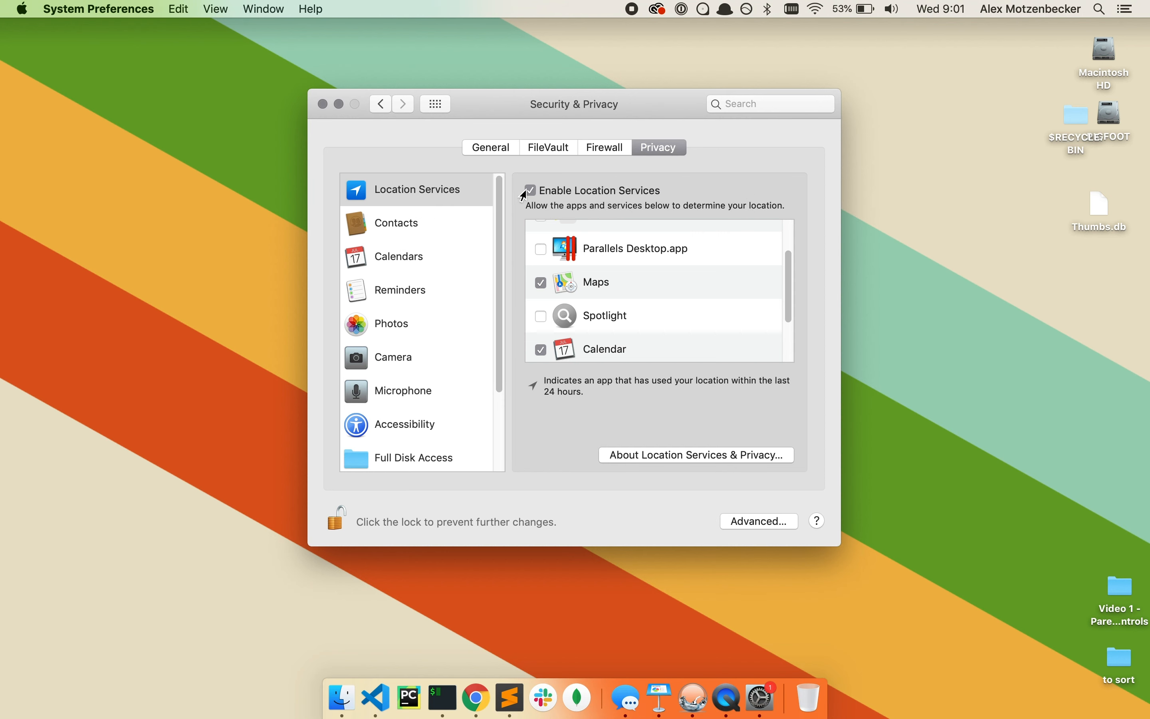
scroll(532, 274, down, 2)
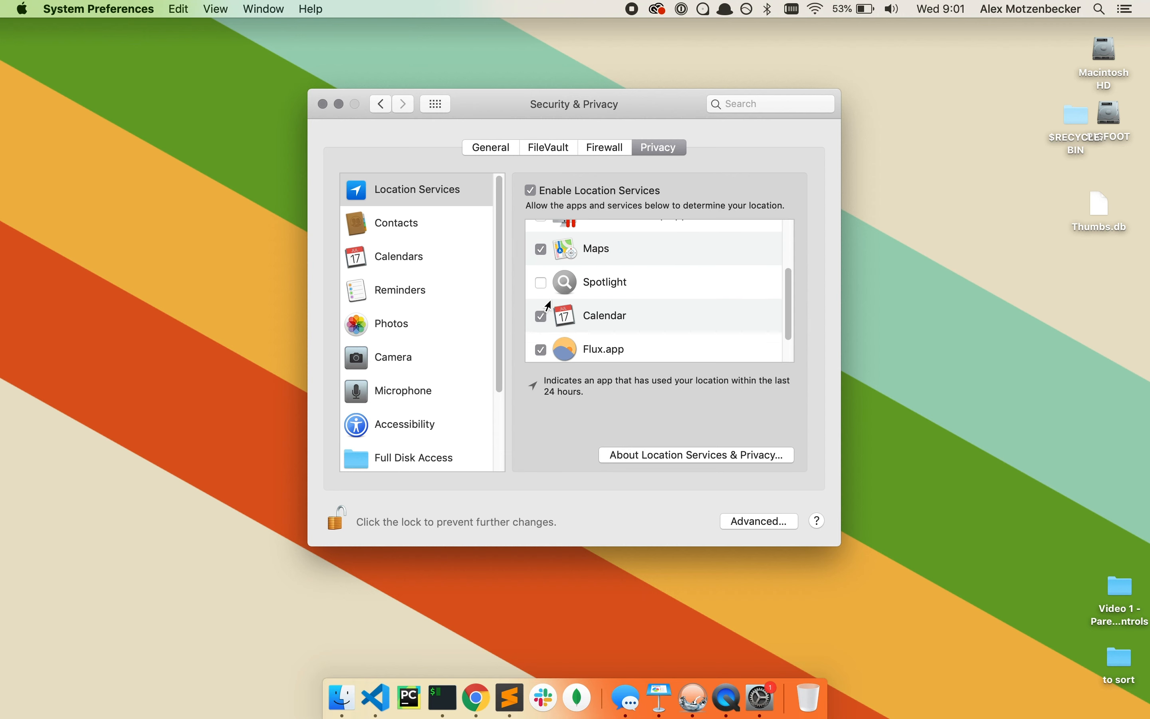
scroll(549, 306, up, 4)
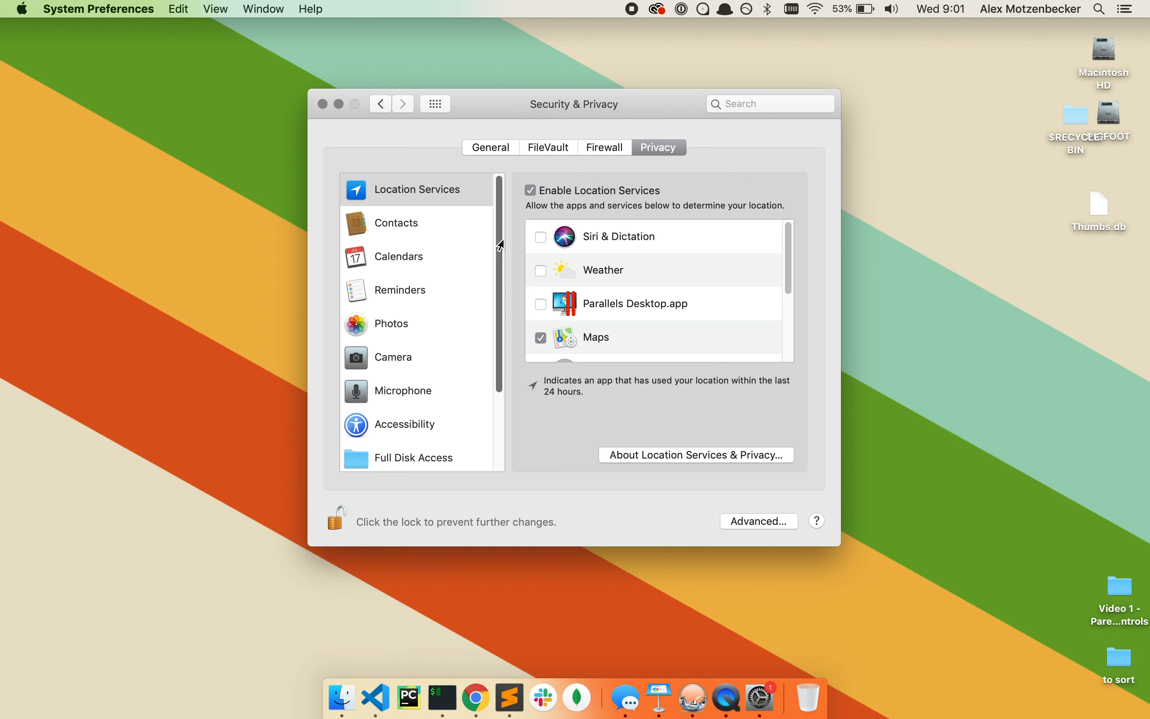
Open the Advertising privacy settings, where Limit Ad Tracking is turned on
scroll(495, 252, down, 3)
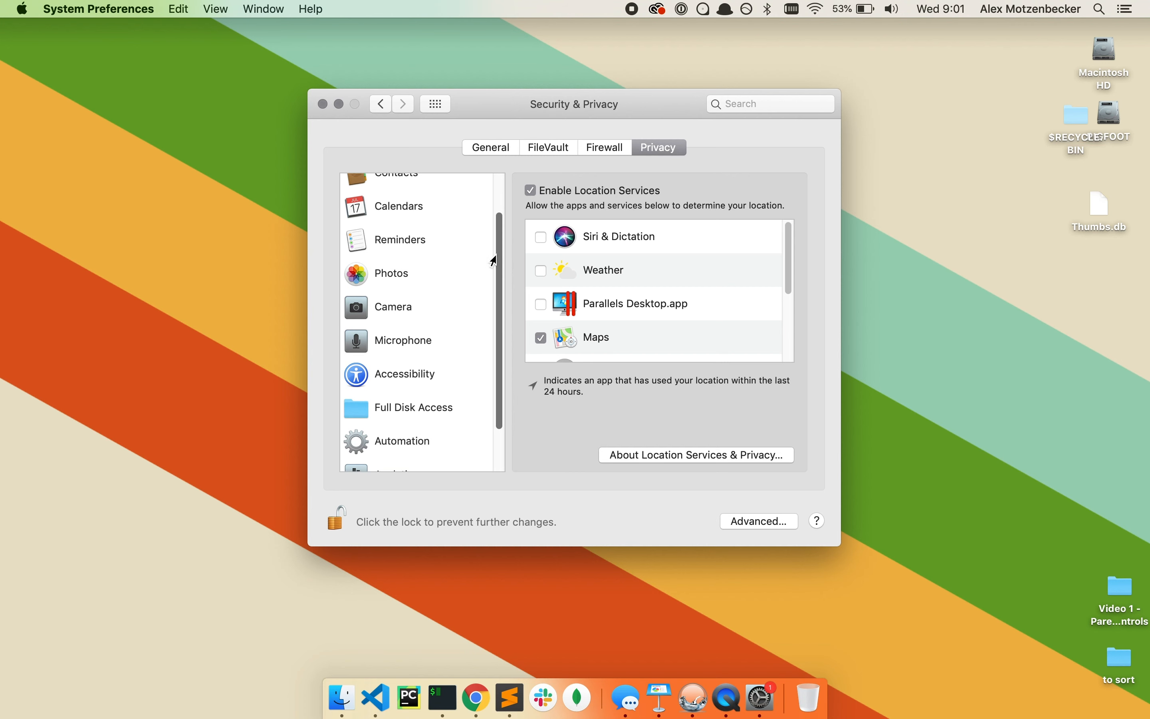
scroll(494, 261, down, 3)
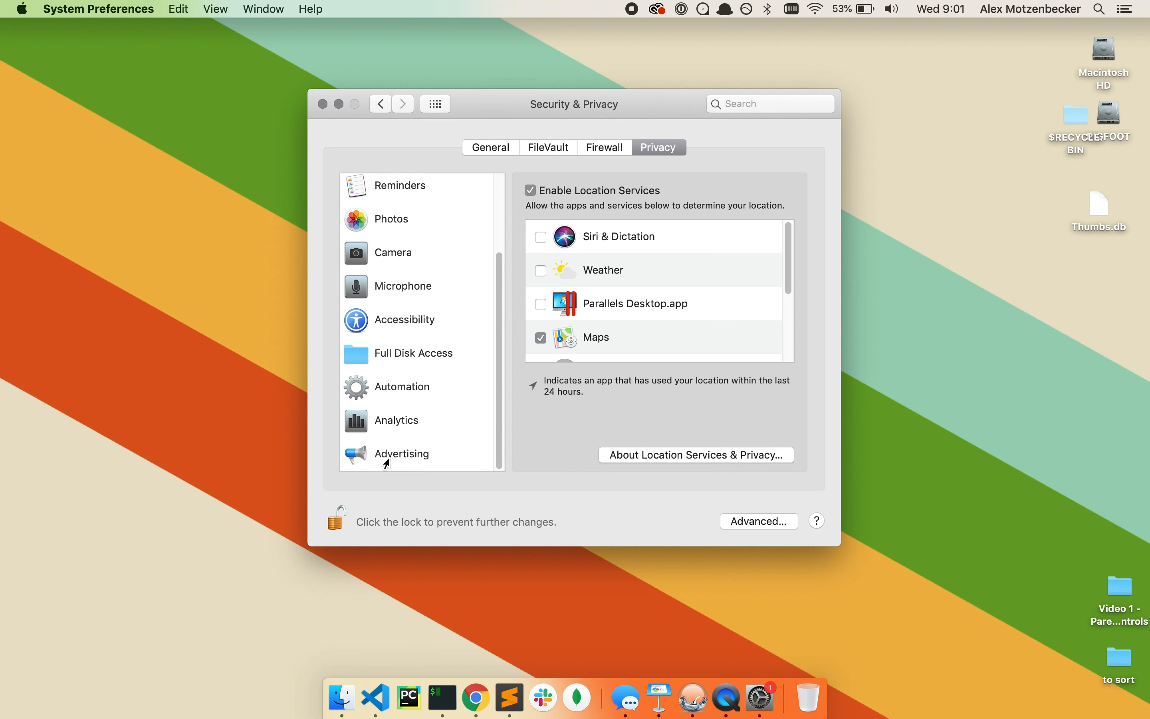
click(387, 464)
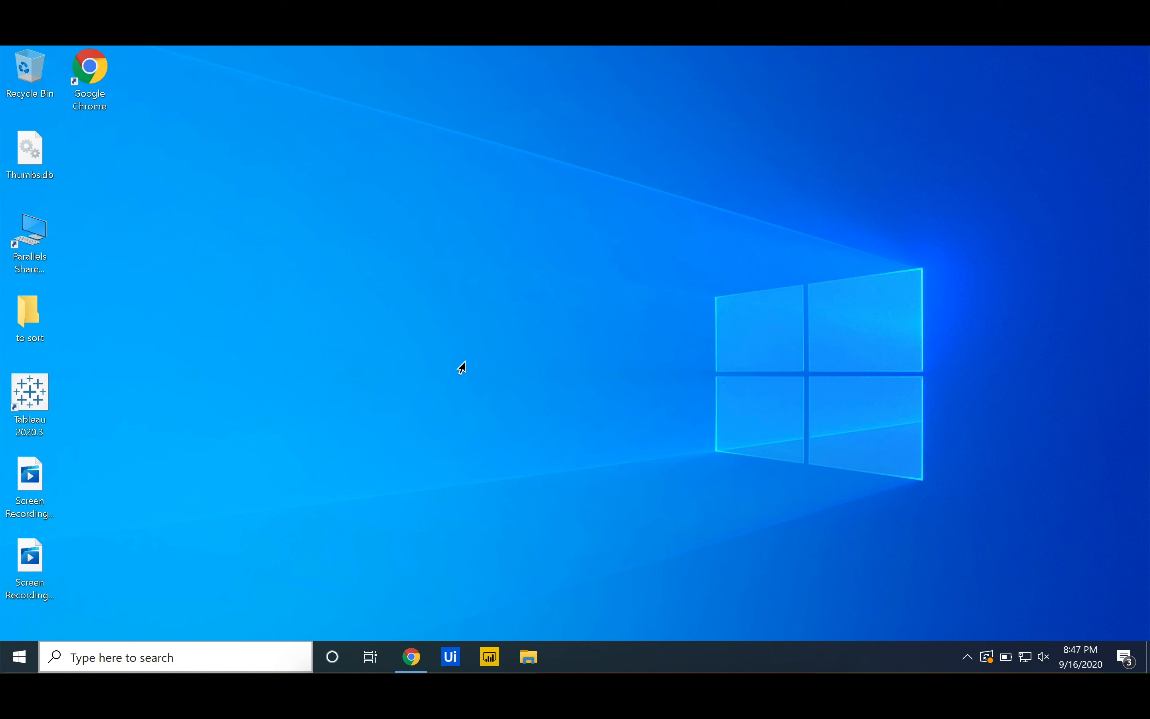
Search Windows for 'priv' so Privacy settings shows as the best match
click(146, 661)
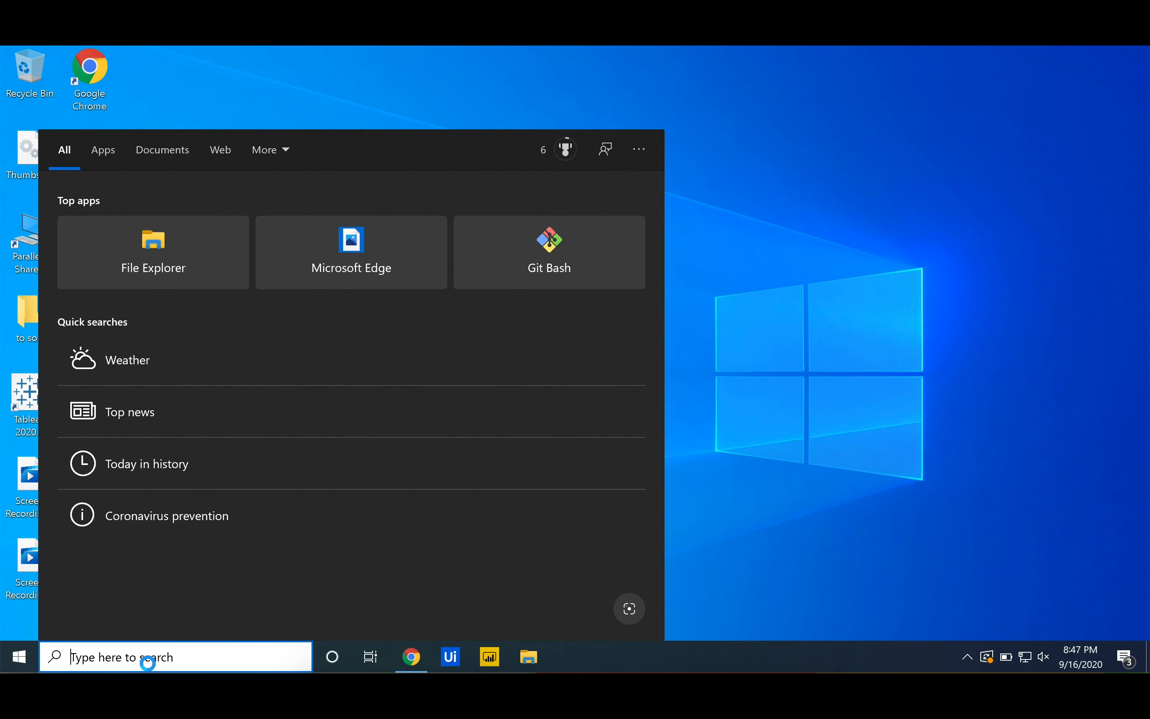
text(priv)
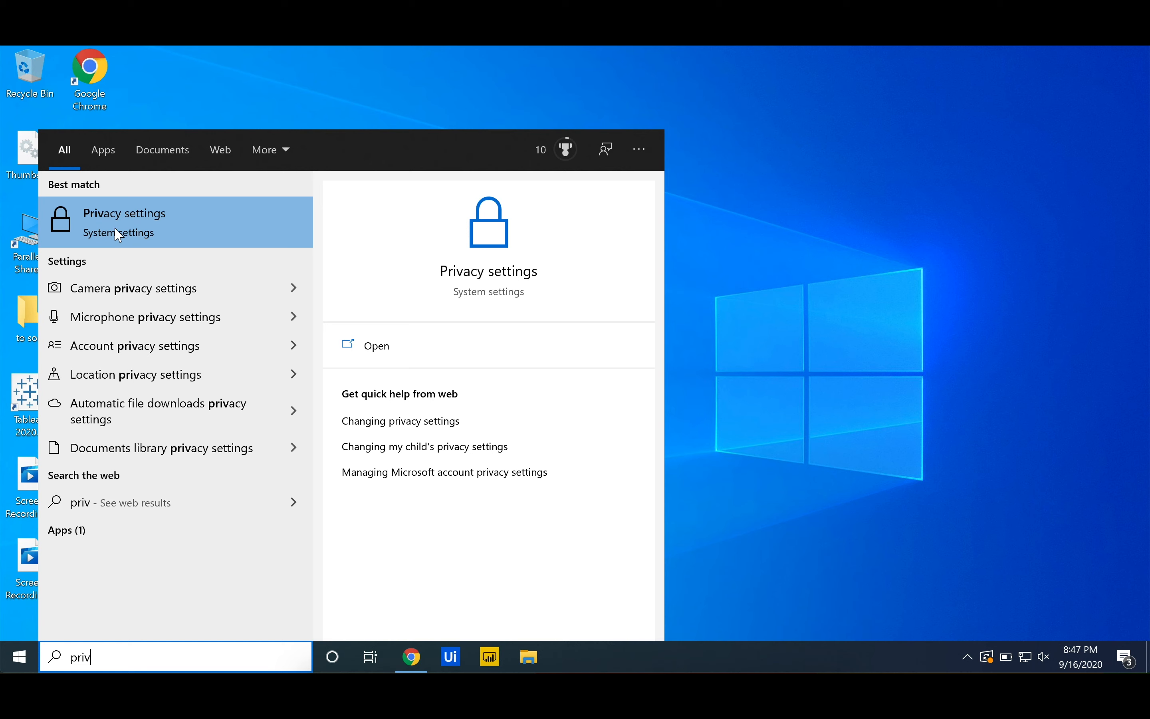
Turn the advertising ID option Off on the Privacy General page
click(149, 239)
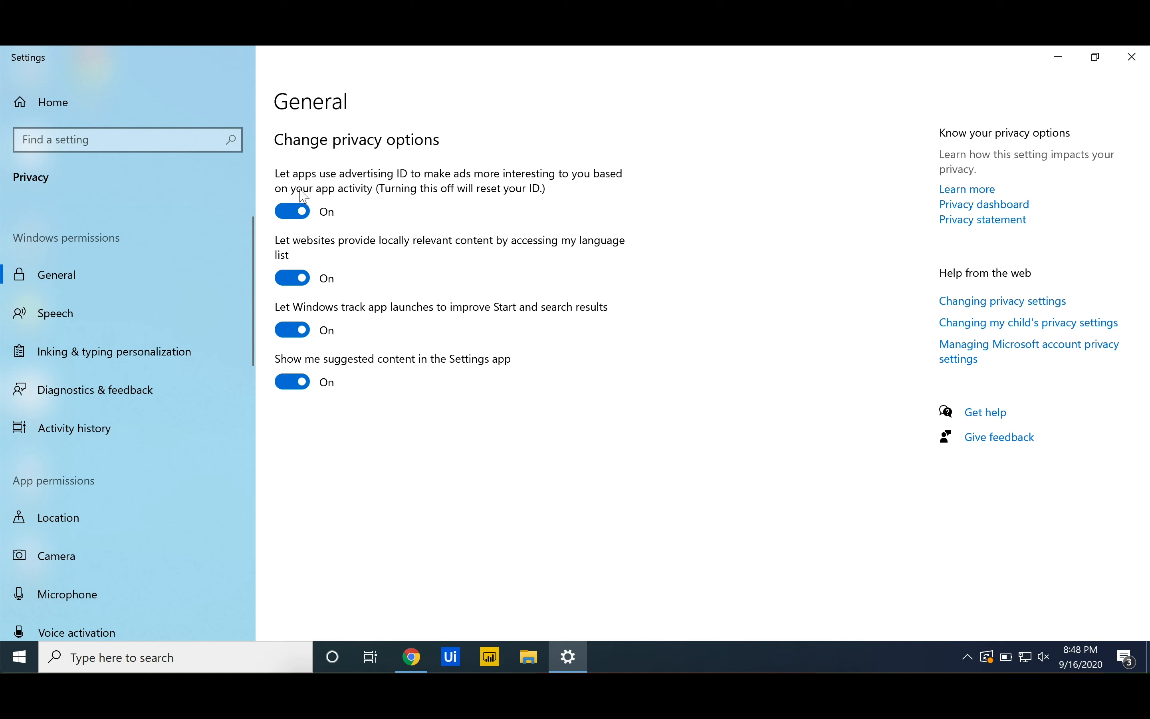
click(293, 218)
Search Settings for 'fam' and open Family options
click(87, 142)
text(f)
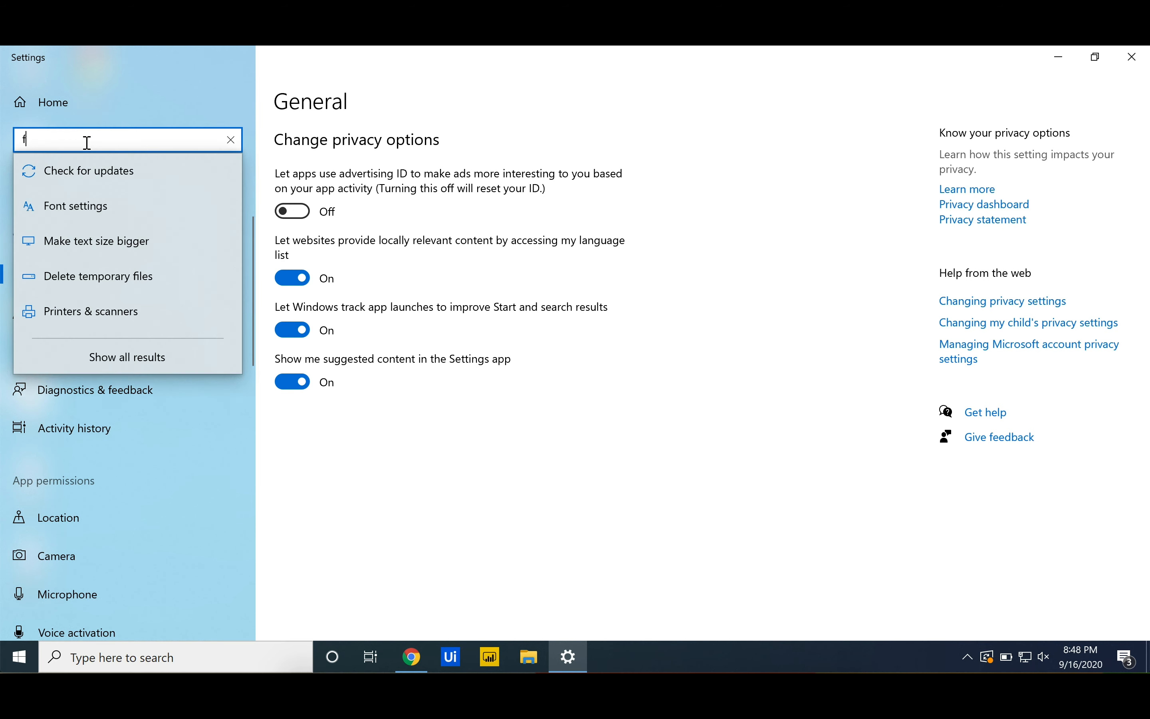
text(am)
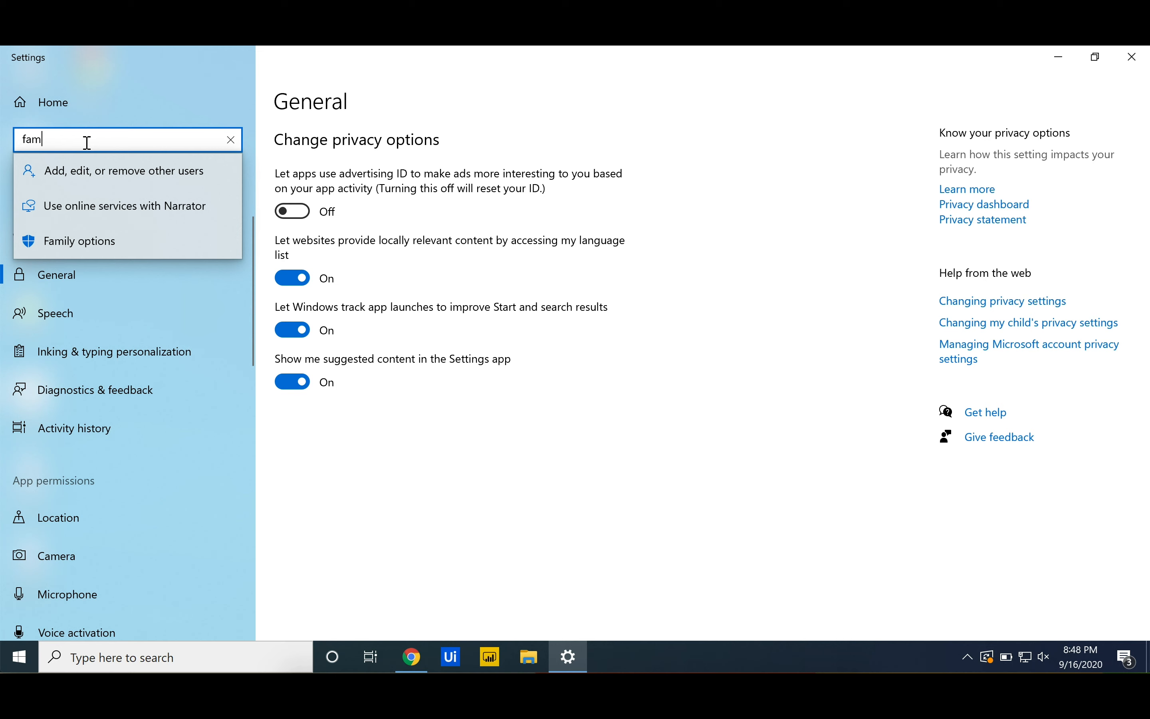
click(82, 242)
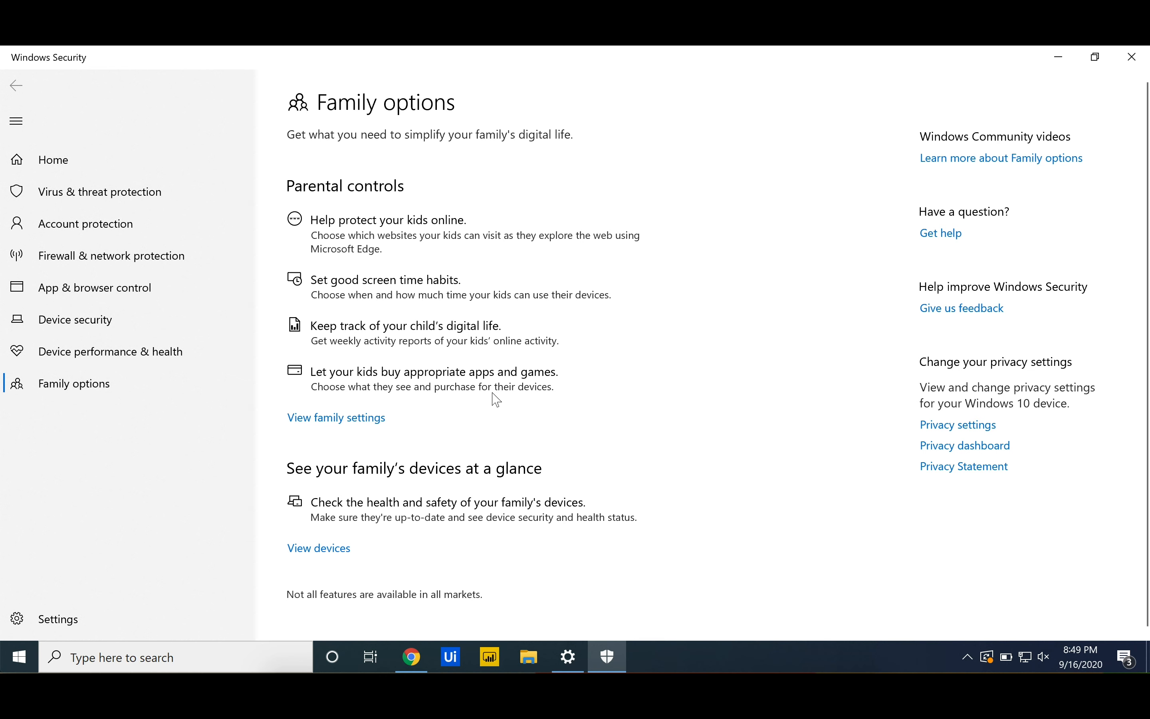
Open the online Your family page and review the child member and organizer accounts
click(320, 424)
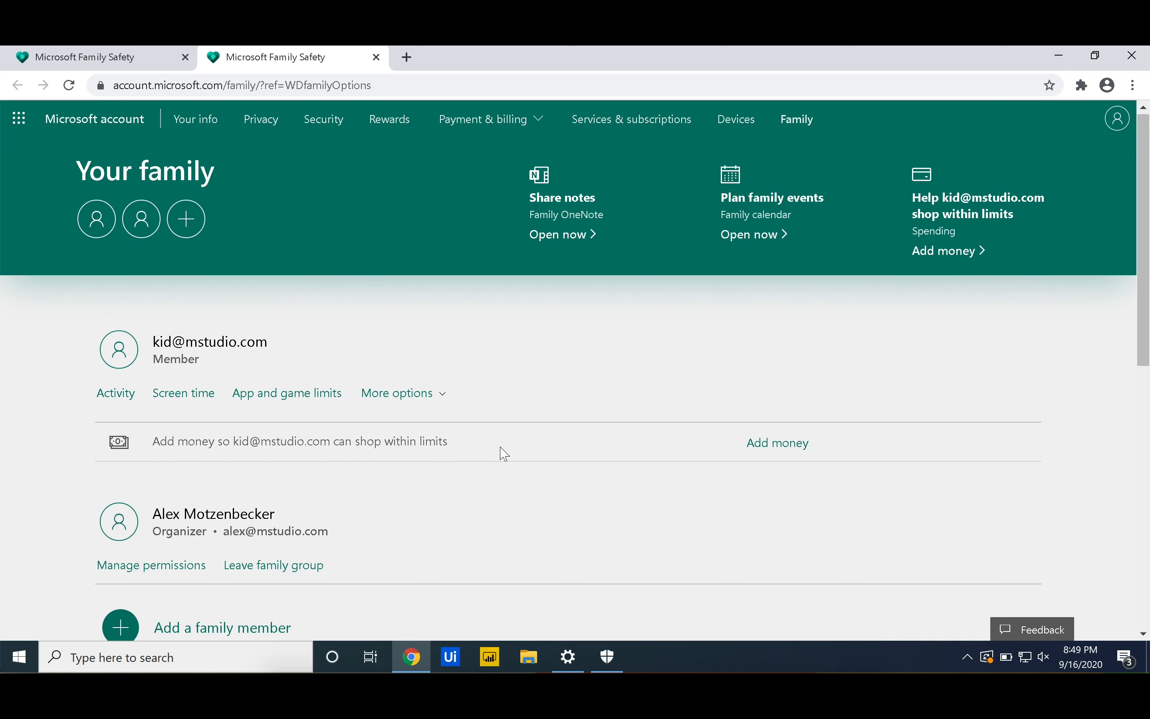
scroll(504, 454, down, 1)
scroll(505, 454, down, 1)
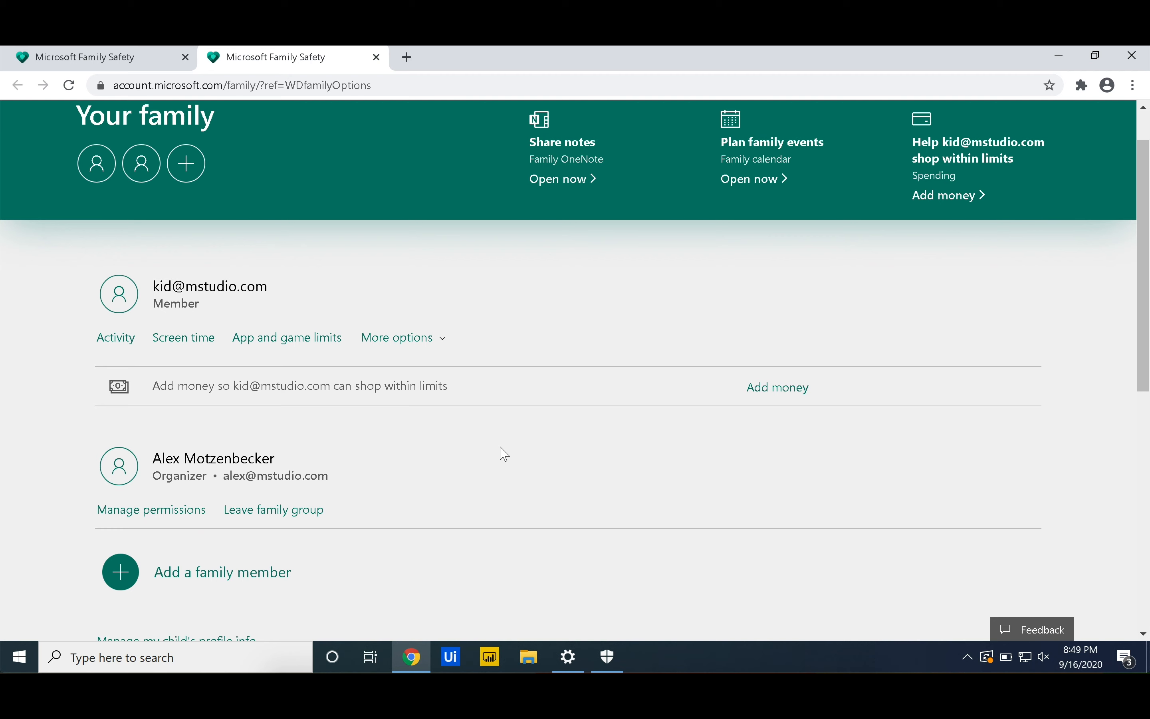
scroll(500, 447, up, 1)
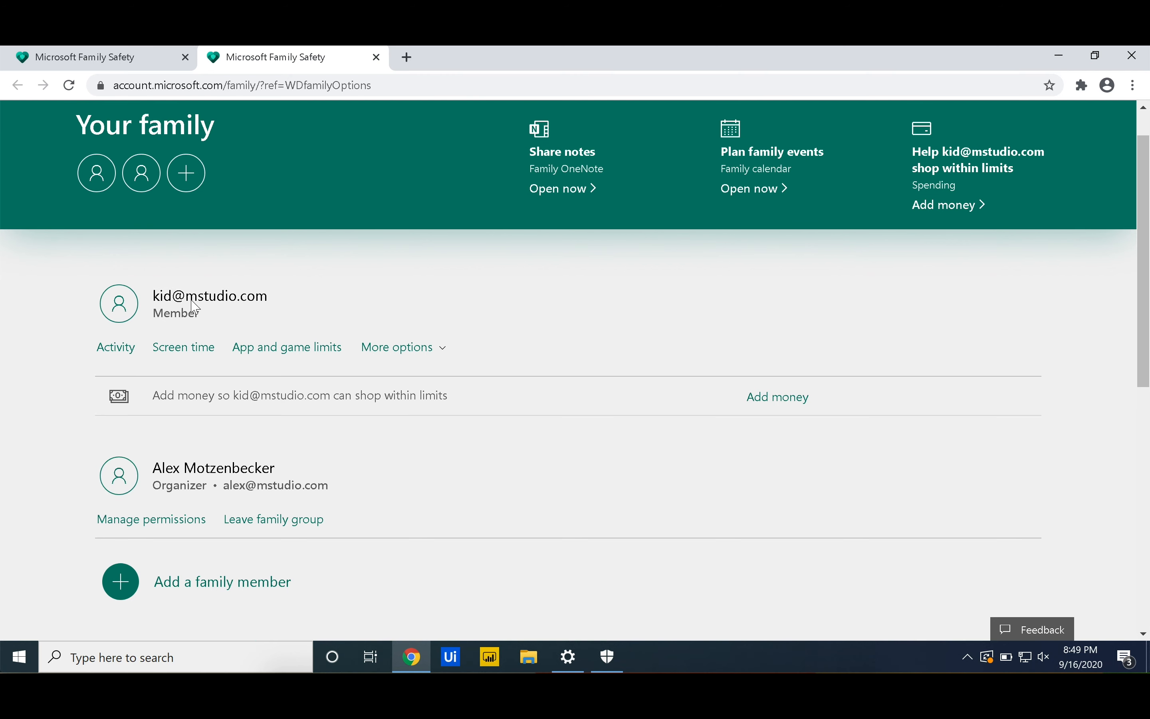
drag(156, 297, 259, 292)
click(318, 302)
scroll(84, 370, down, 1)
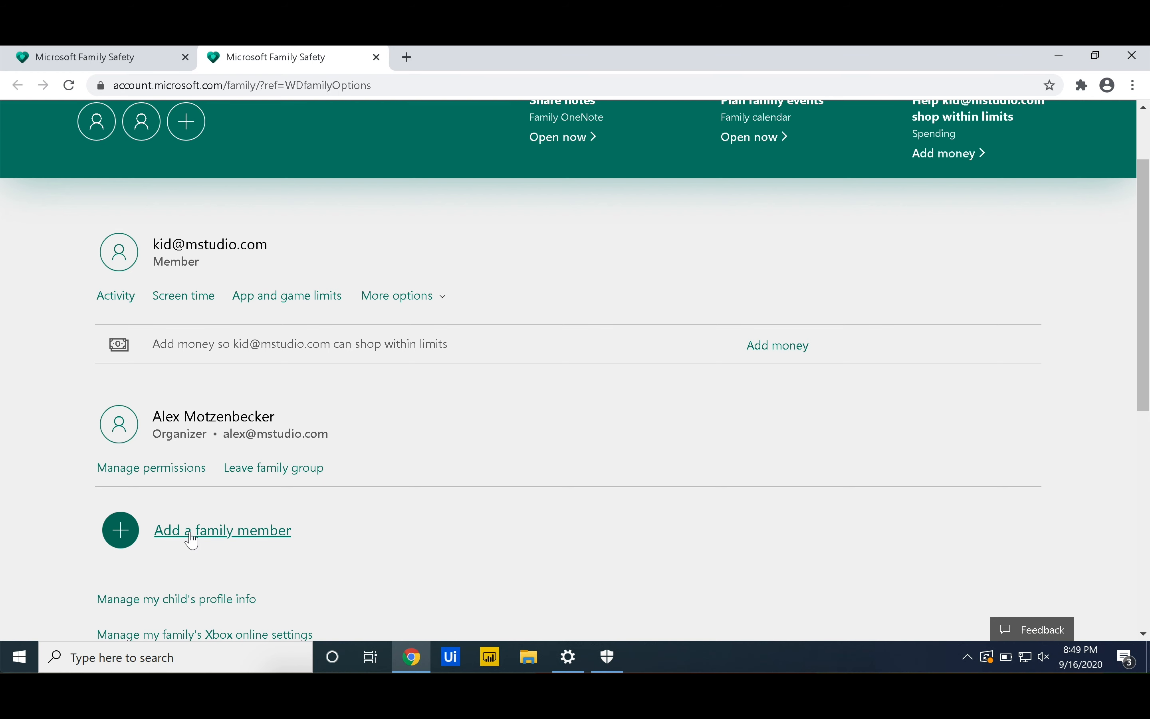
scroll(69, 532, up, 2)
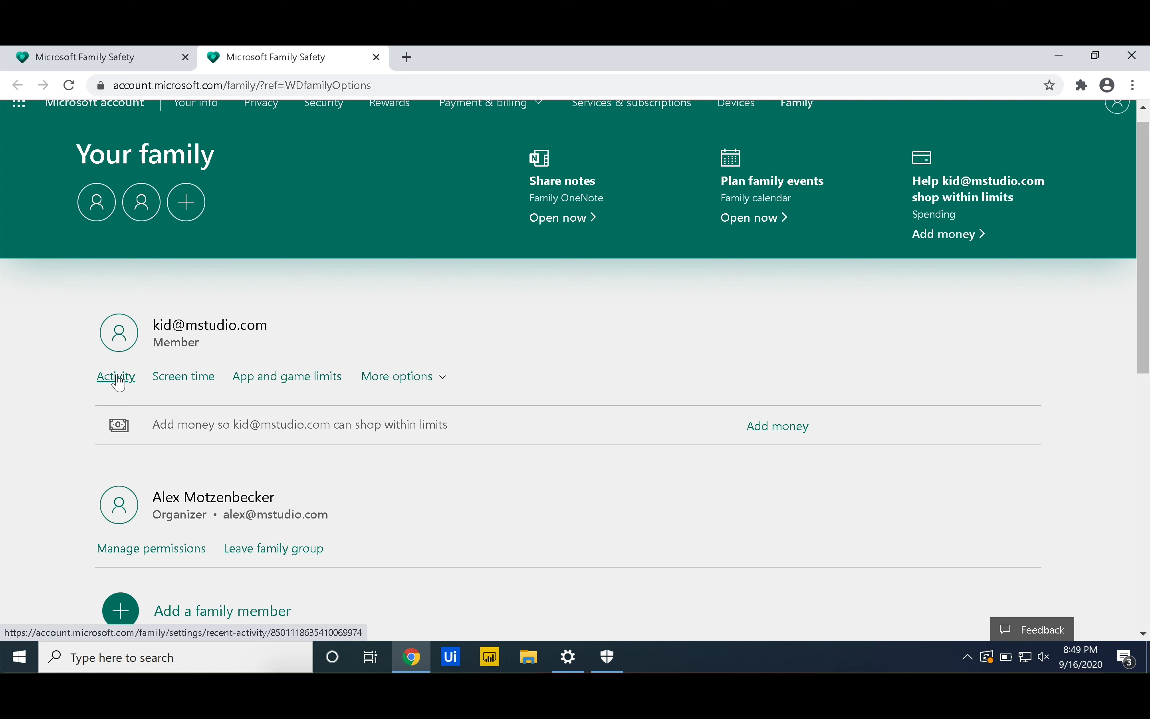
Review the child's Screen time page, then switch to App and game limits
click(160, 379)
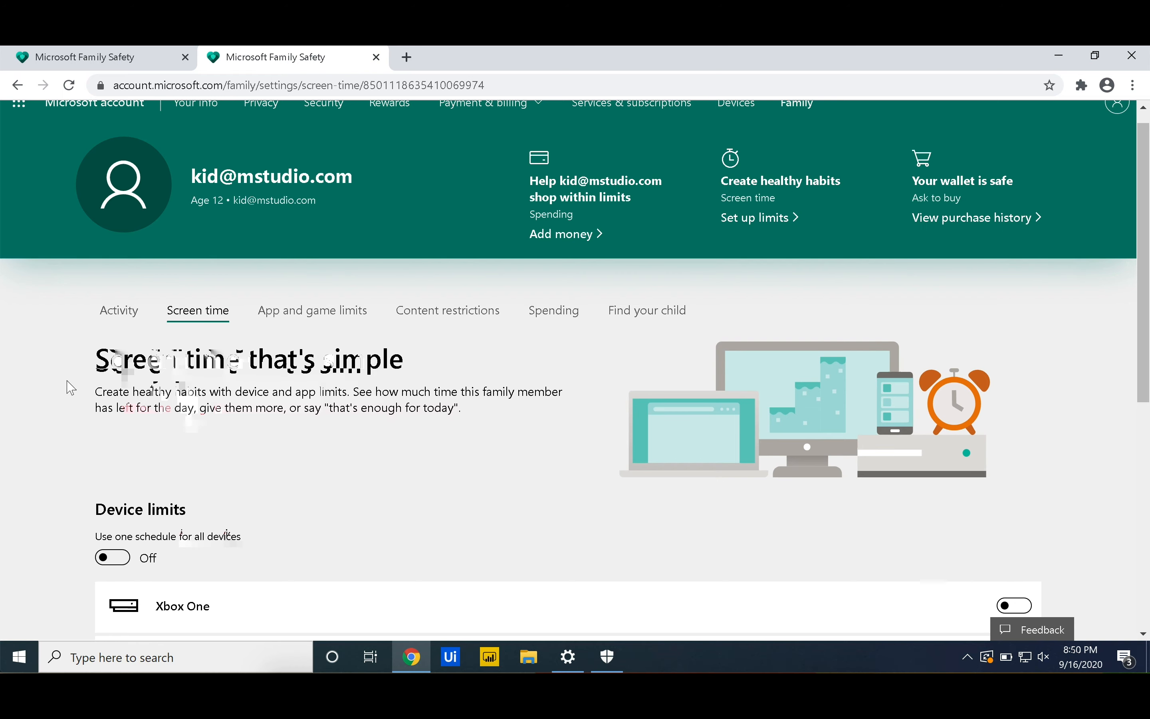
scroll(72, 387, down, 3)
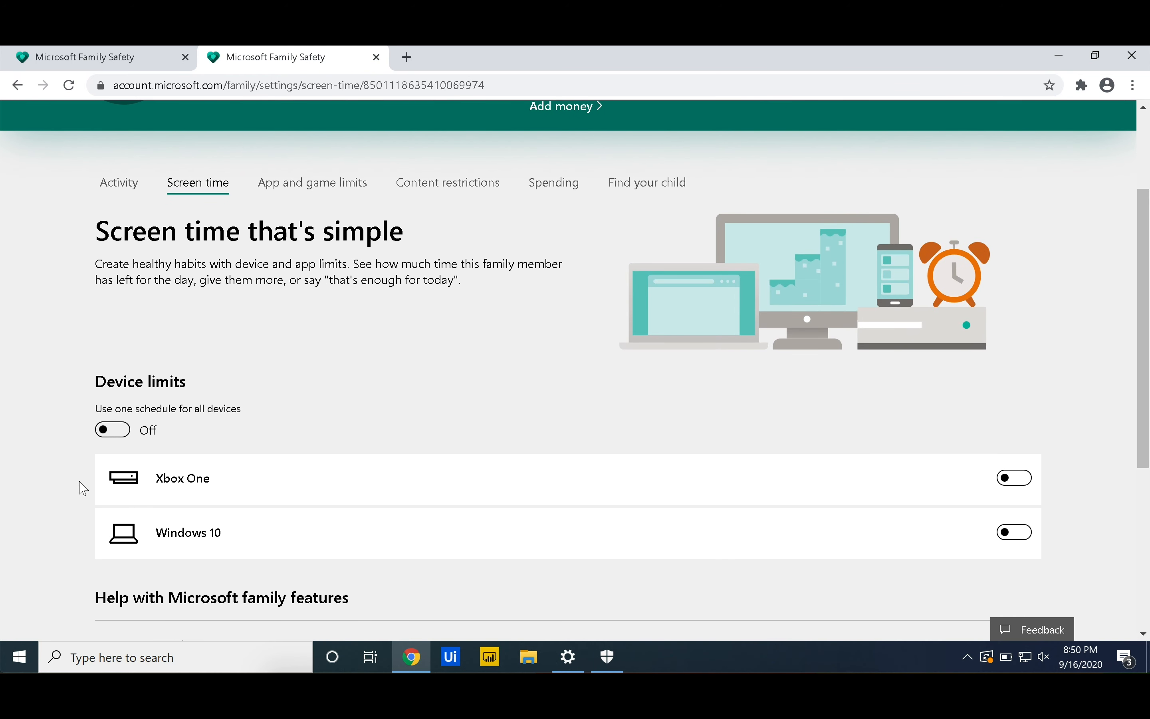
scroll(73, 493, down, 2)
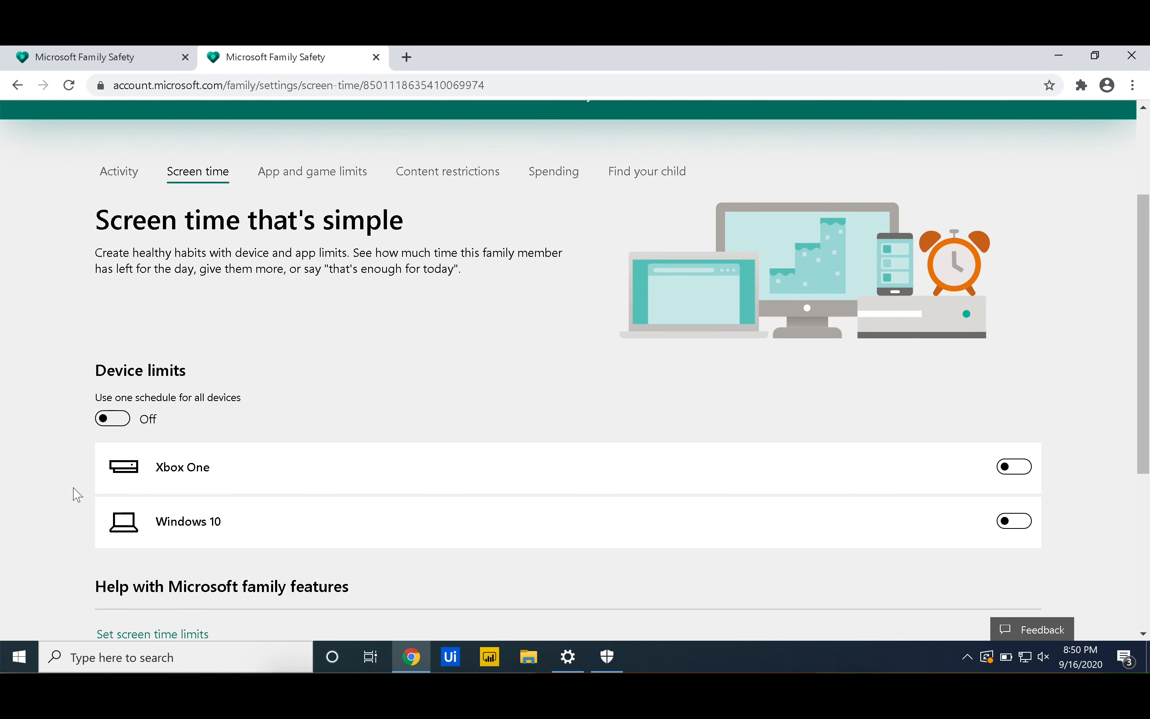
scroll(78, 495, down, 2)
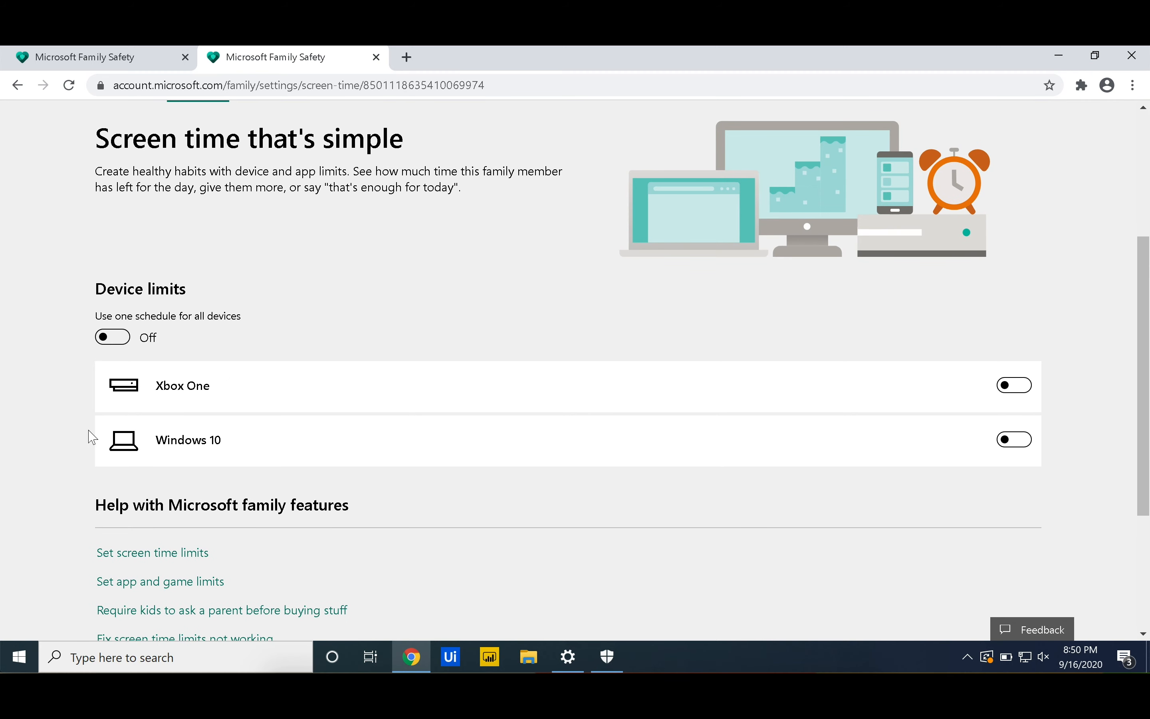
scroll(92, 437, down, 1)
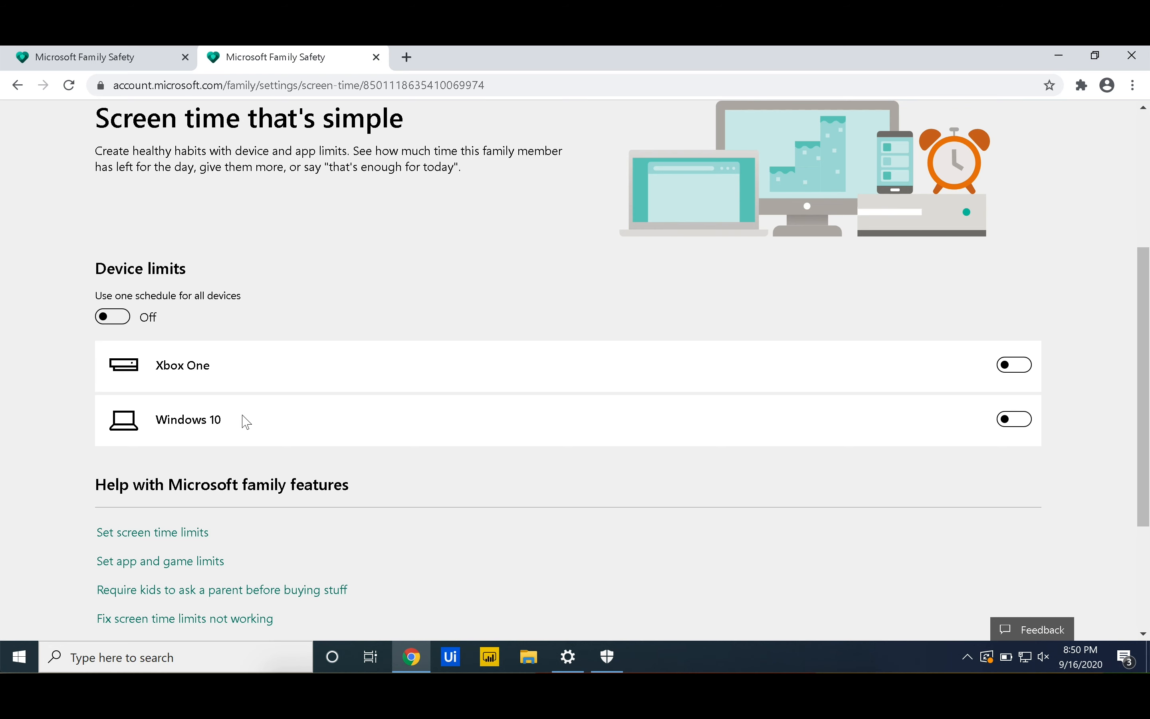
scroll(247, 422, down, 3)
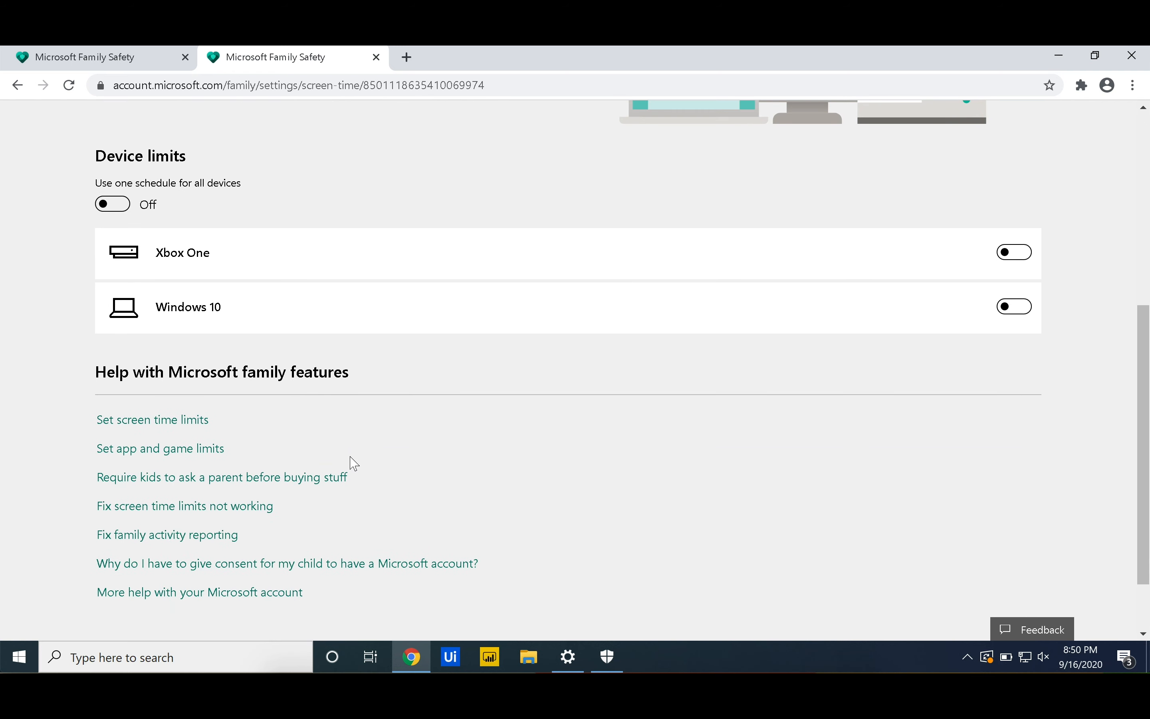
scroll(355, 464, up, 4)
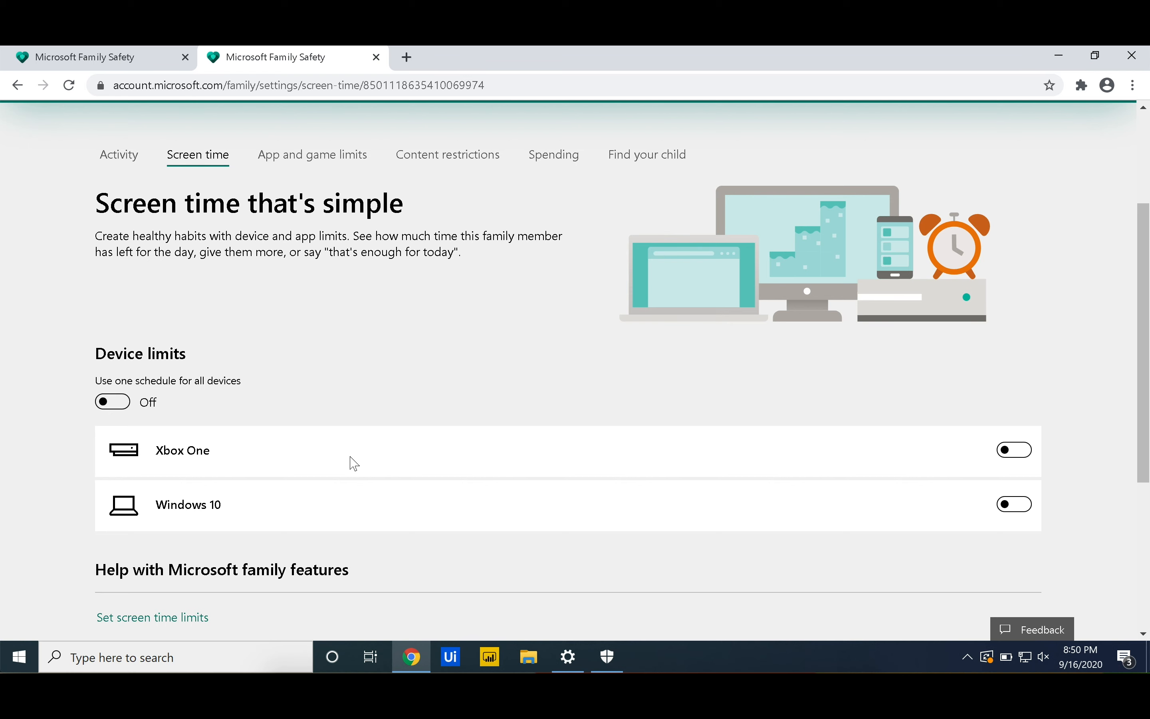
click(298, 162)
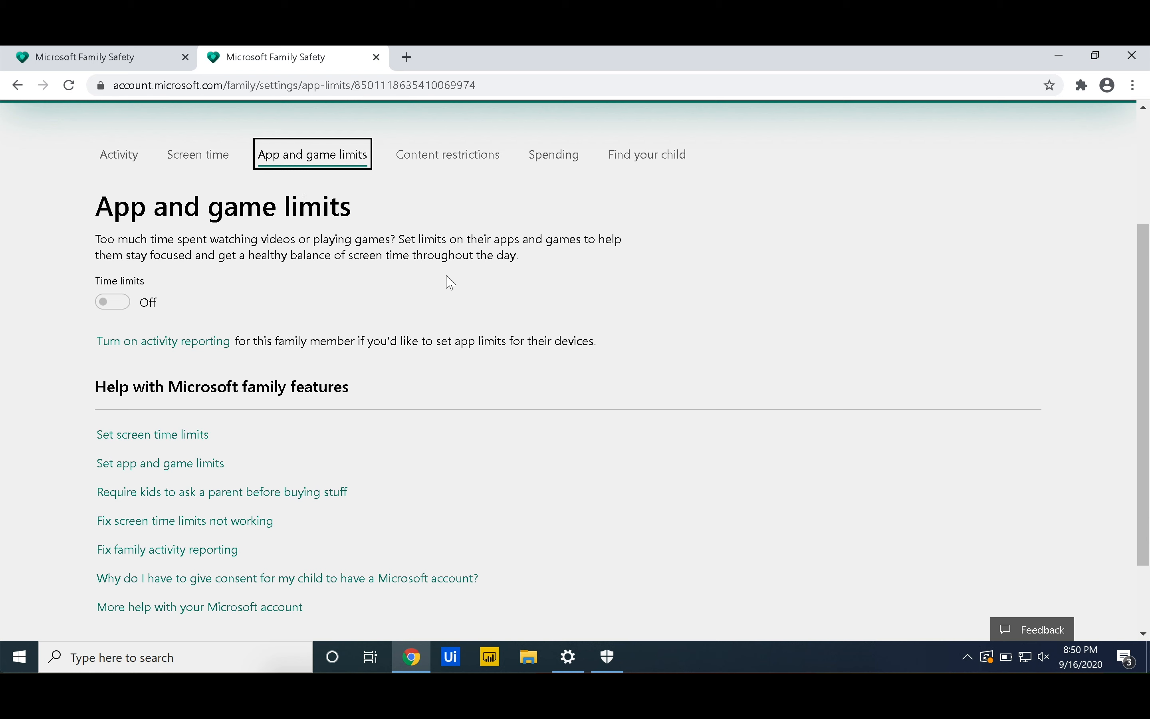
Open the child's Content restrictions and scroll down to the Web browsing section
click(451, 163)
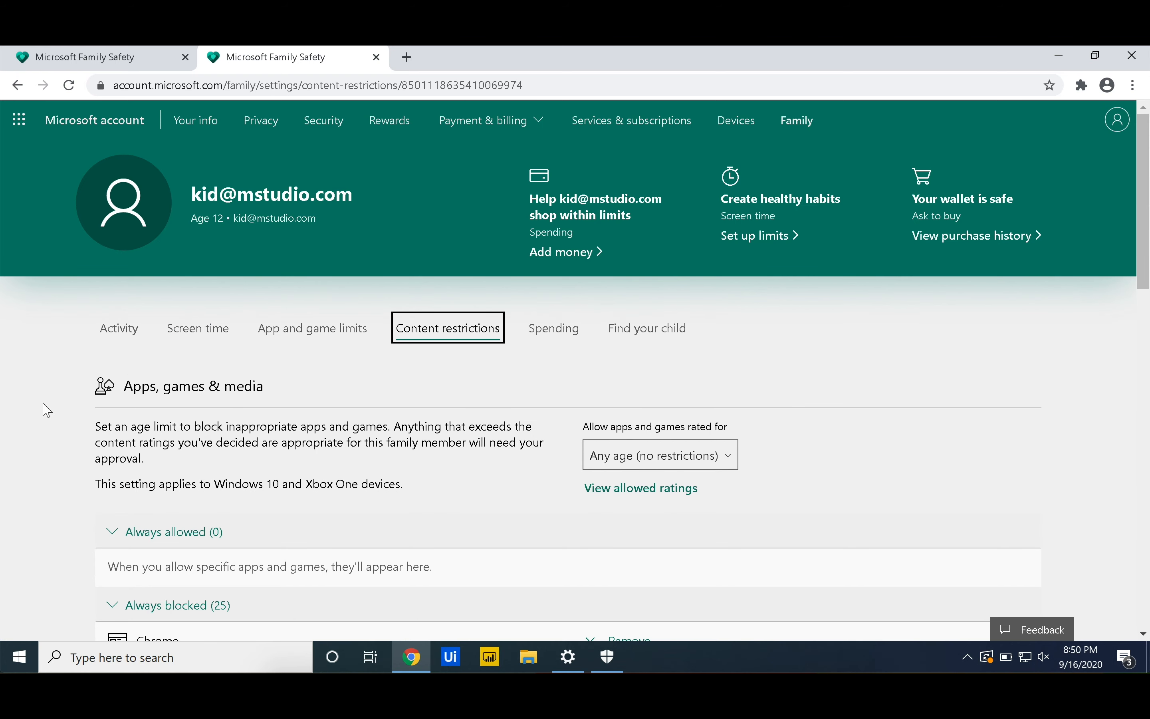
scroll(43, 420, down, 2)
scroll(46, 422, down, 3)
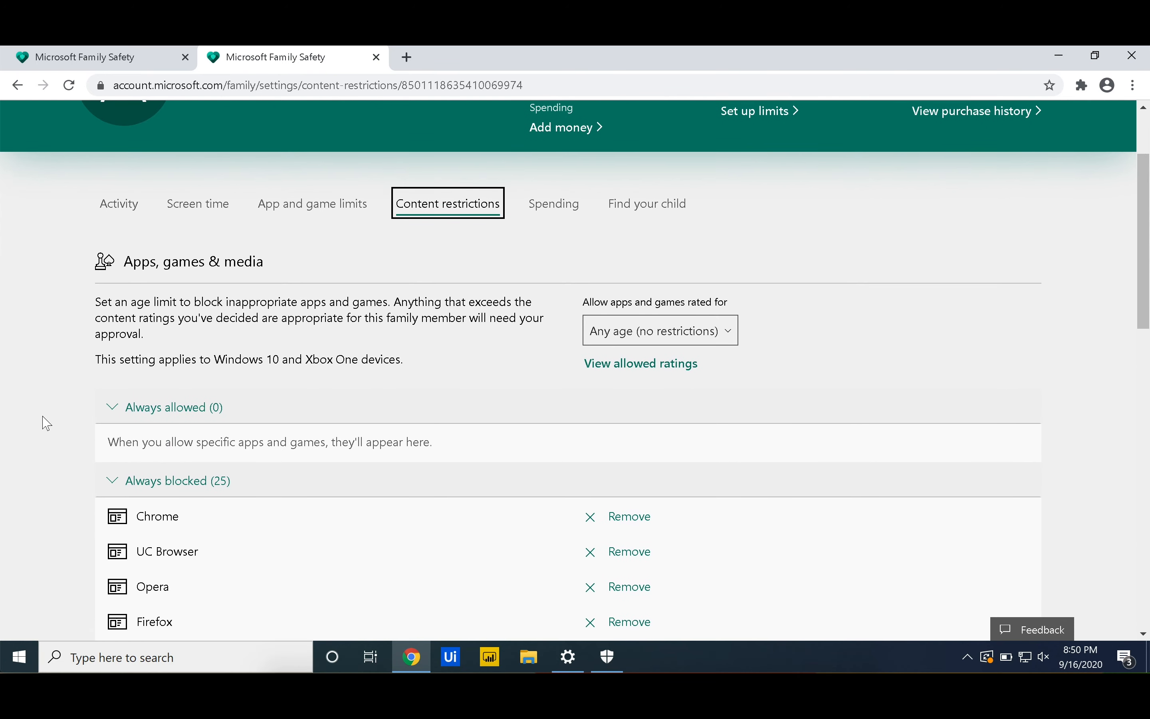
scroll(48, 351, down, 4)
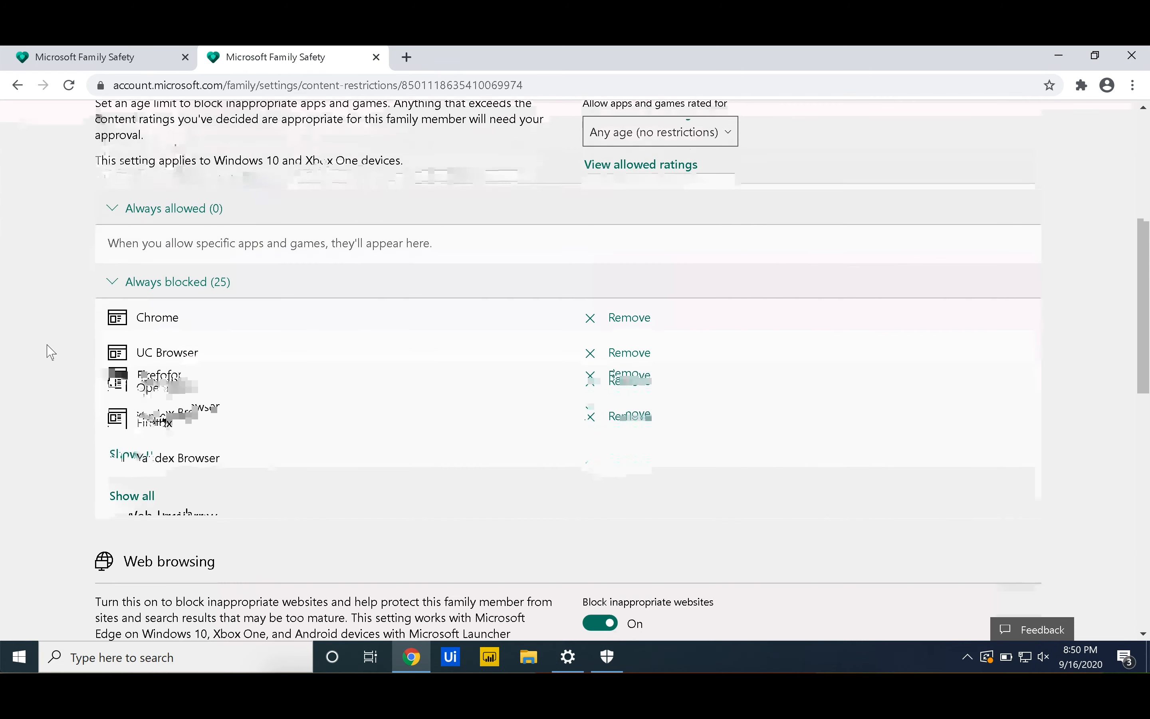
scroll(51, 352, down, 5)
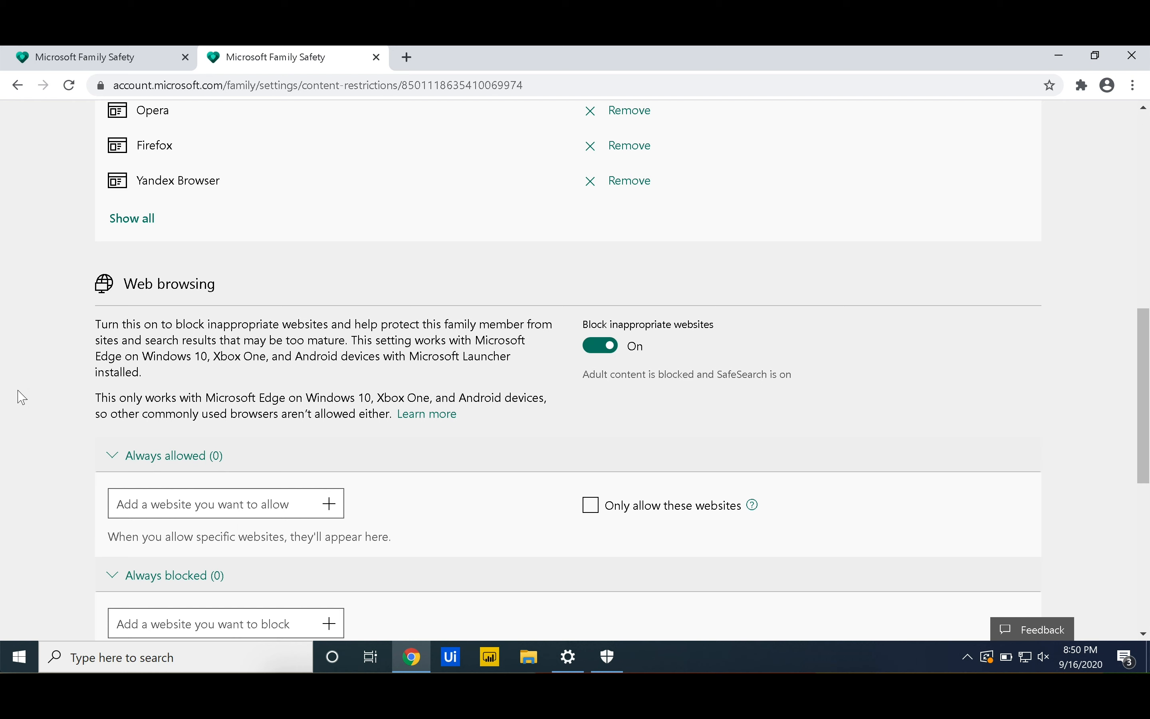
scroll(16, 395, down, 3)
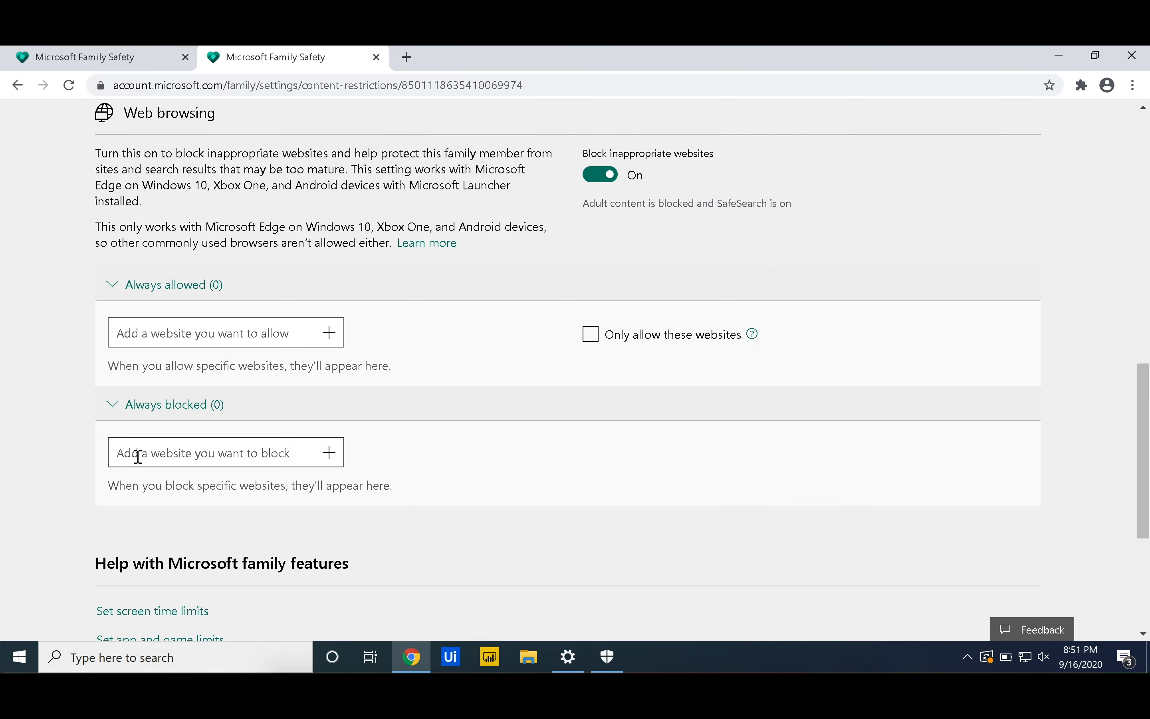
Add facebook.com to the child's always-blocked websites list
click(138, 457)
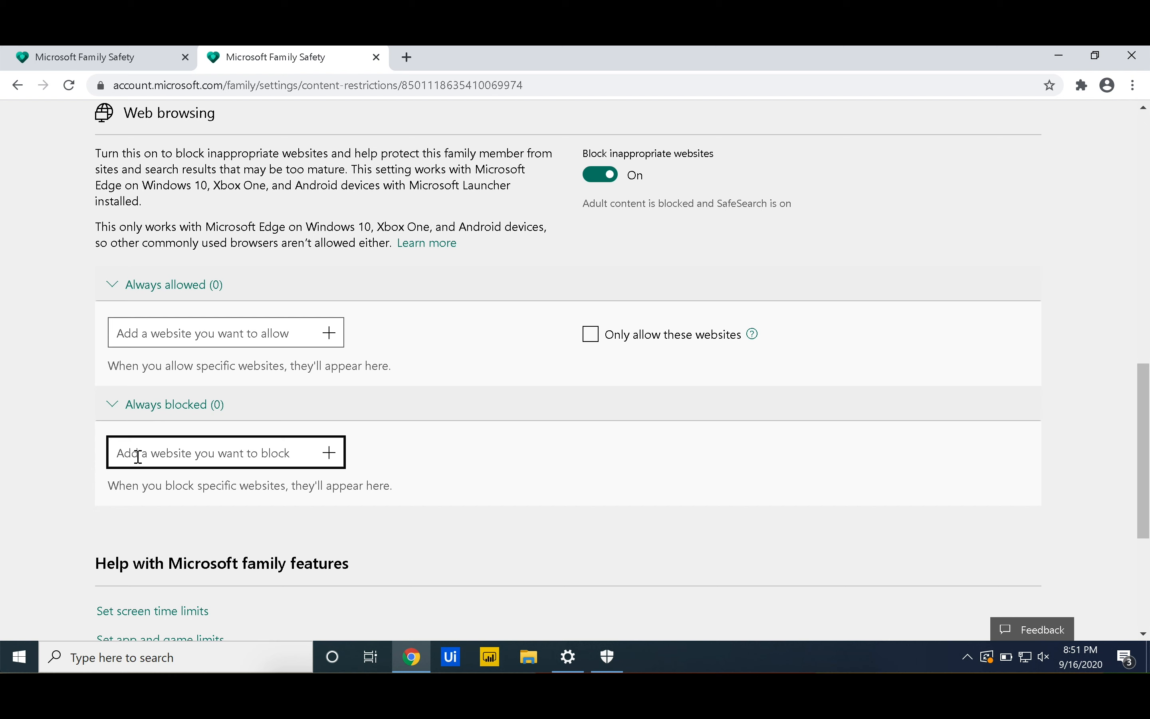
text(facebook.com)
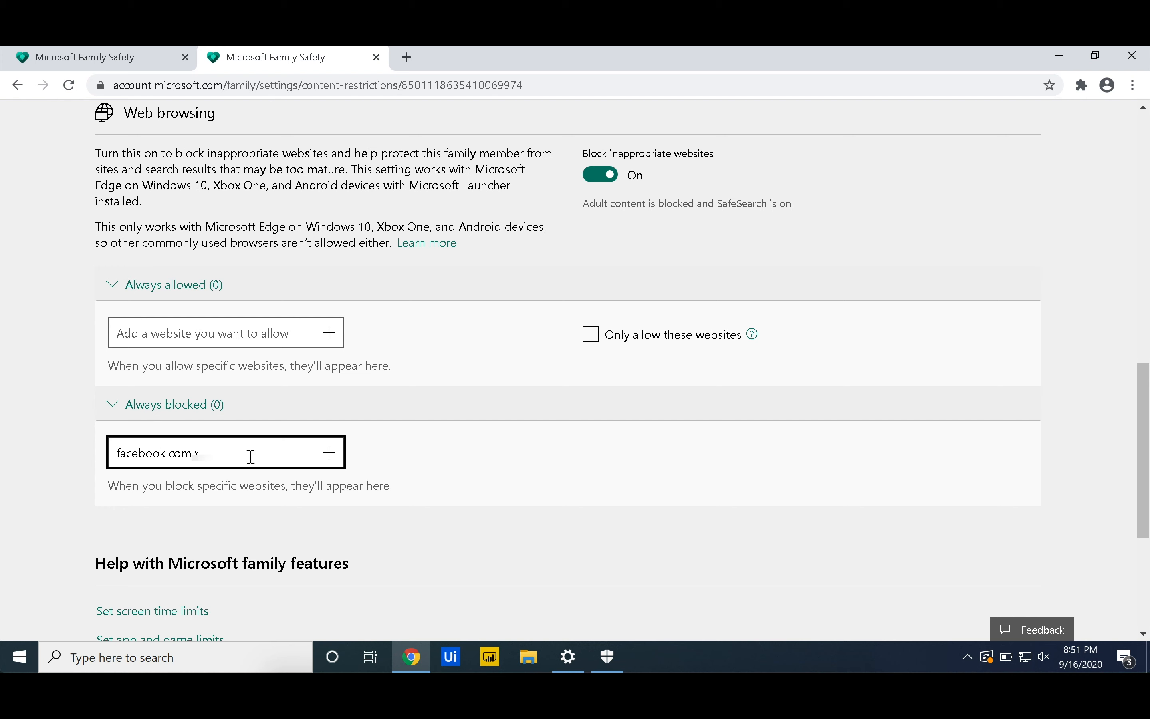
click(328, 453)
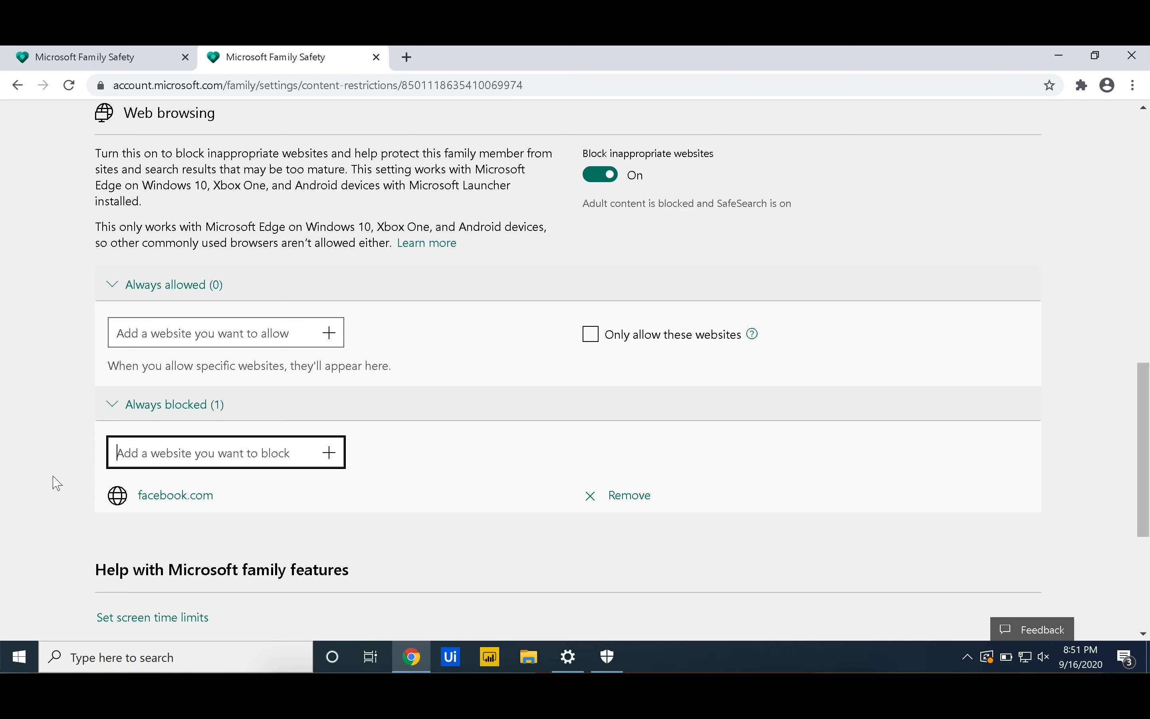
scroll(70, 443, up, 2)
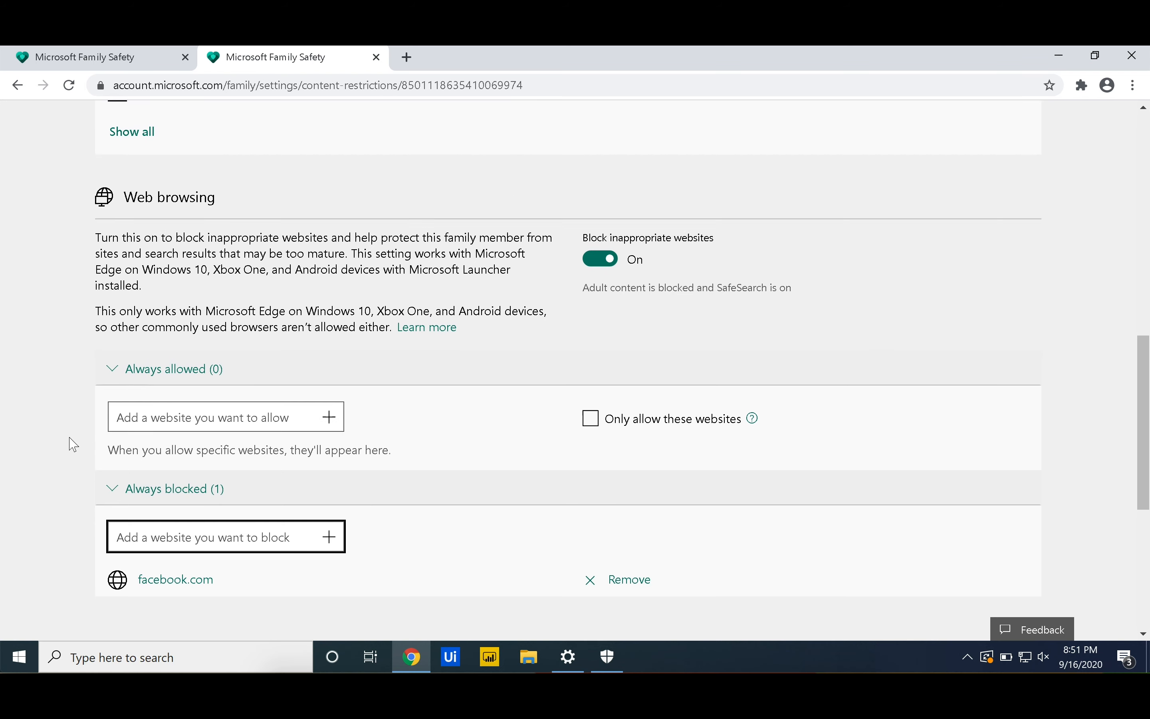
scroll(73, 444, up, 2)
scroll(73, 444, up, 8)
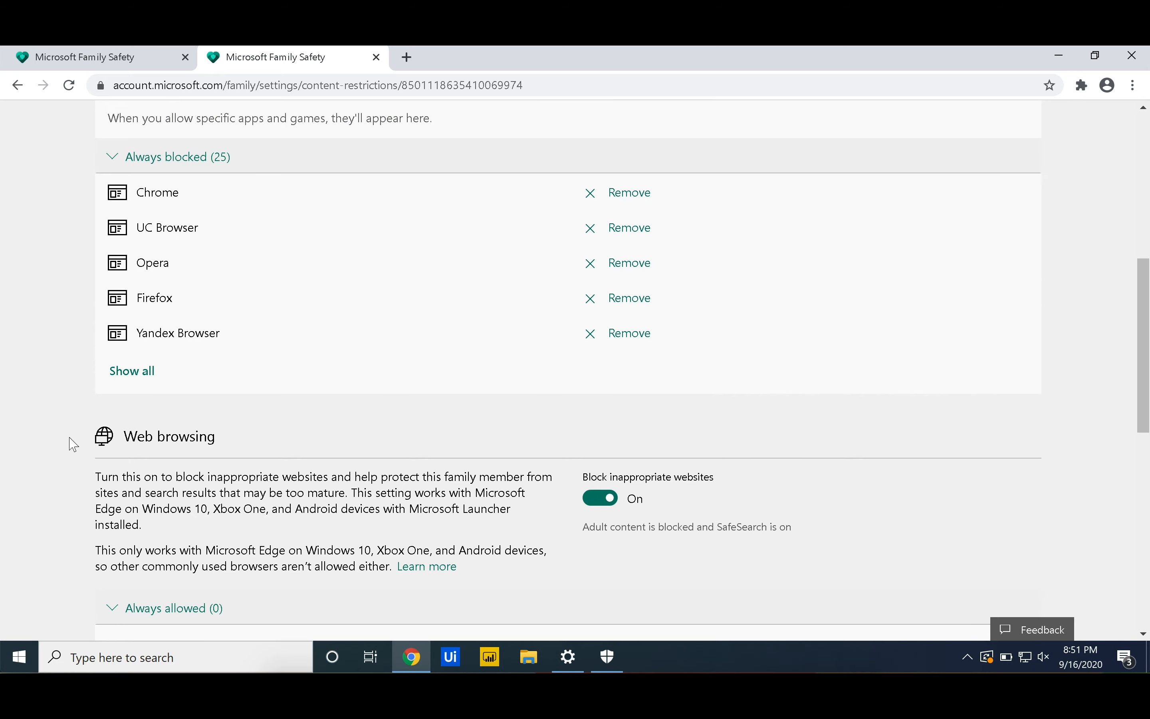
scroll(71, 443, up, 1)
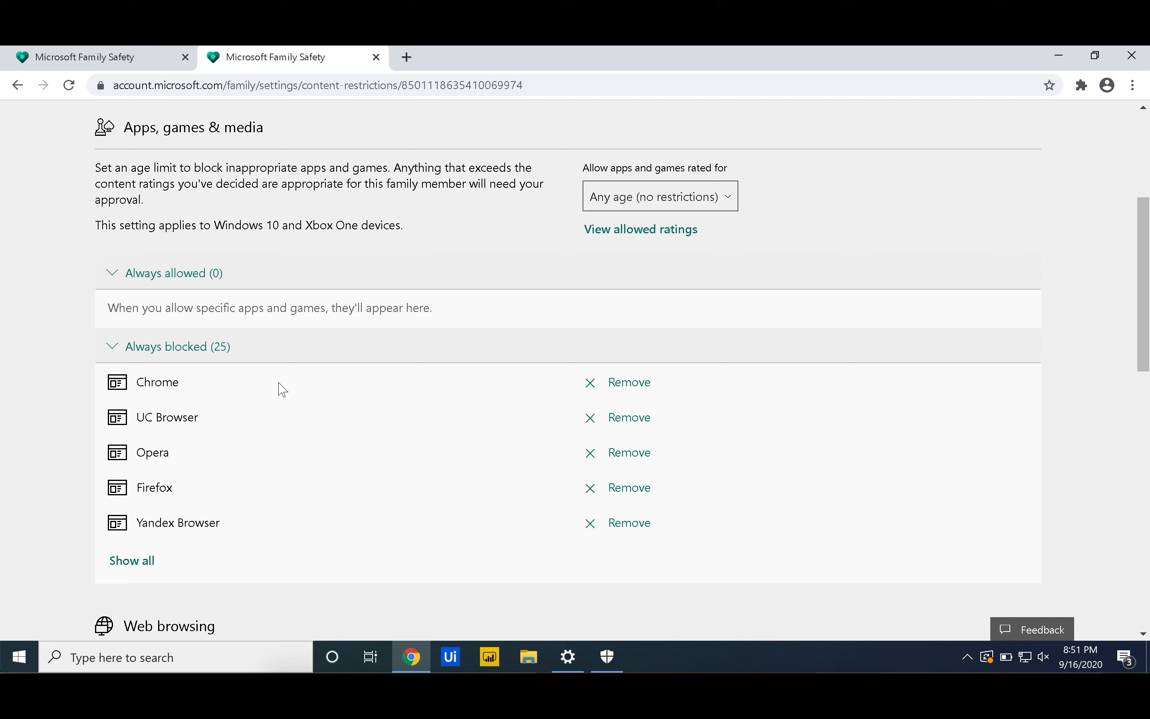
Remove Chrome and Firefox from the blocked apps, leaving Opera, UC Browser and Yandex blocked
click(618, 389)
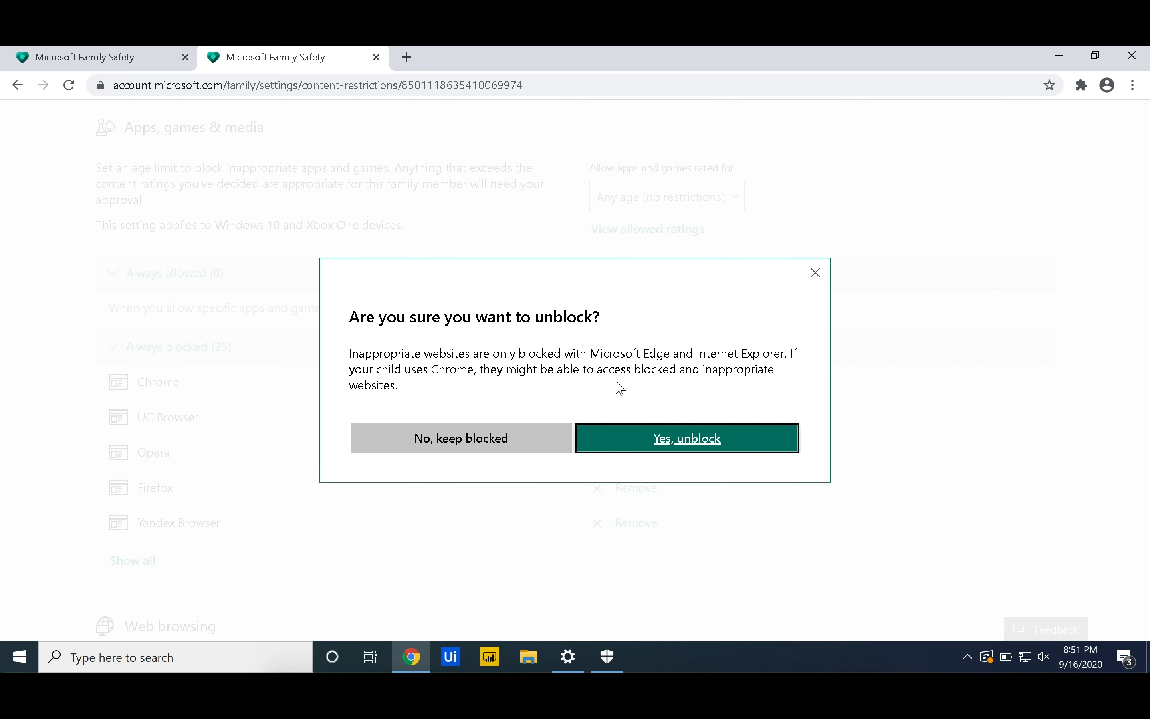
click(647, 437)
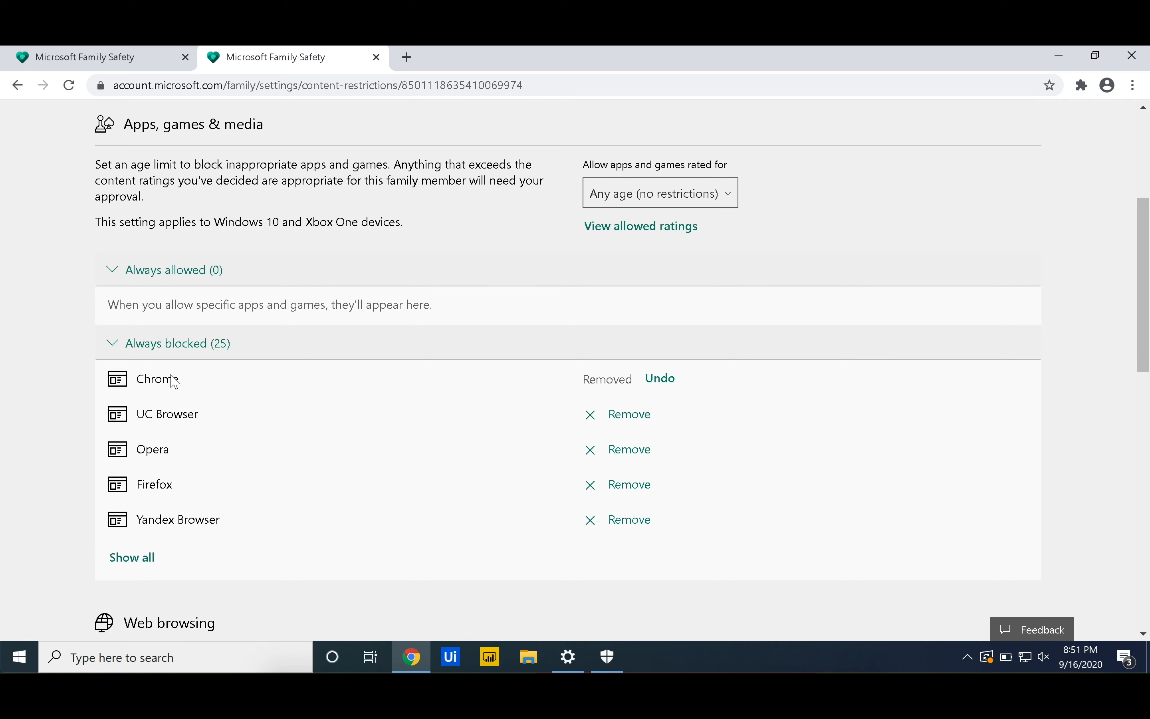
scroll(354, 497, down, 1)
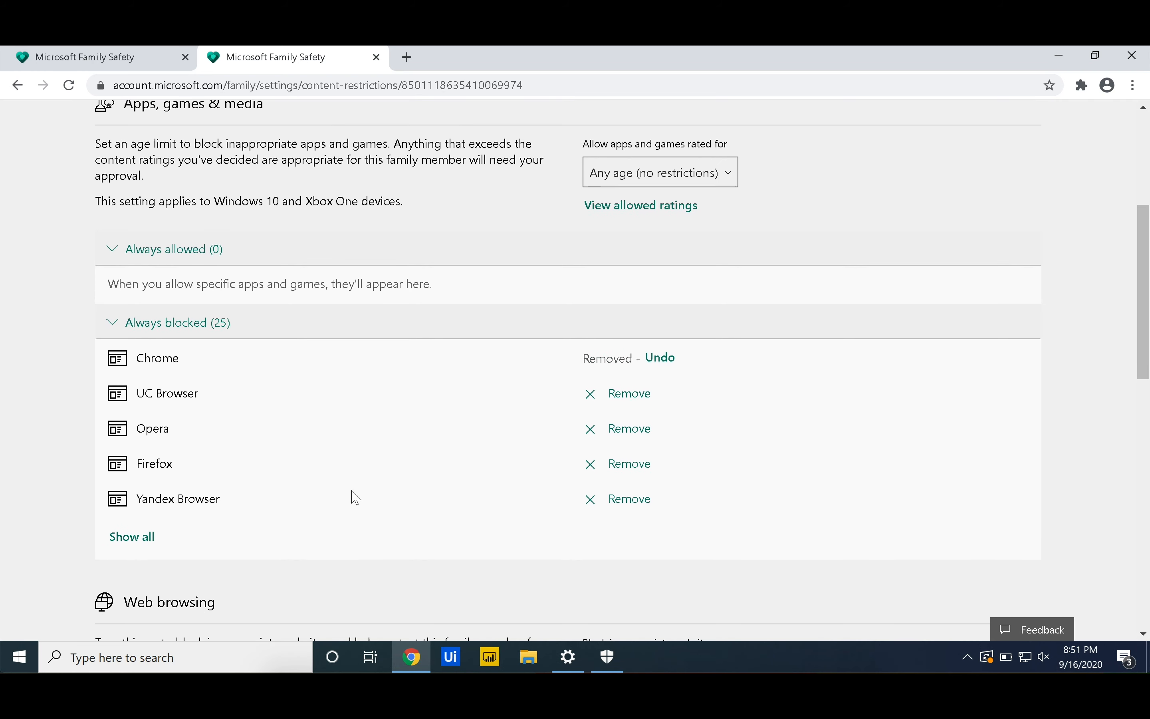
click(638, 469)
click(642, 454)
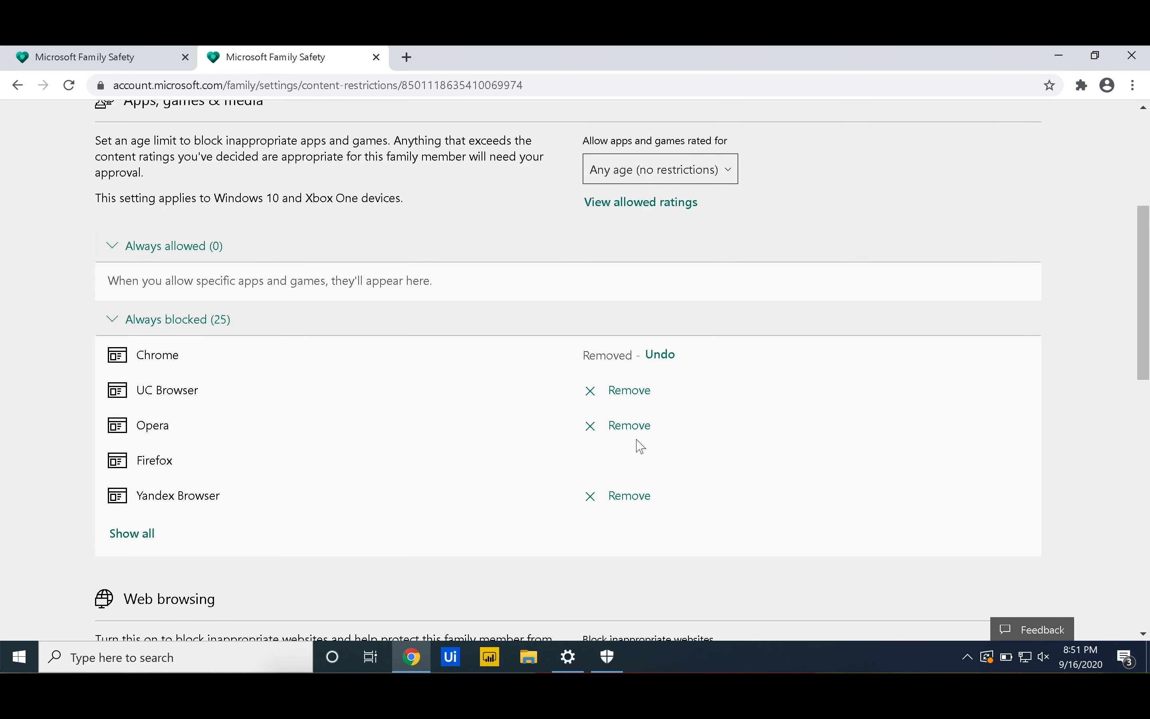
scroll(385, 411, up, 1)
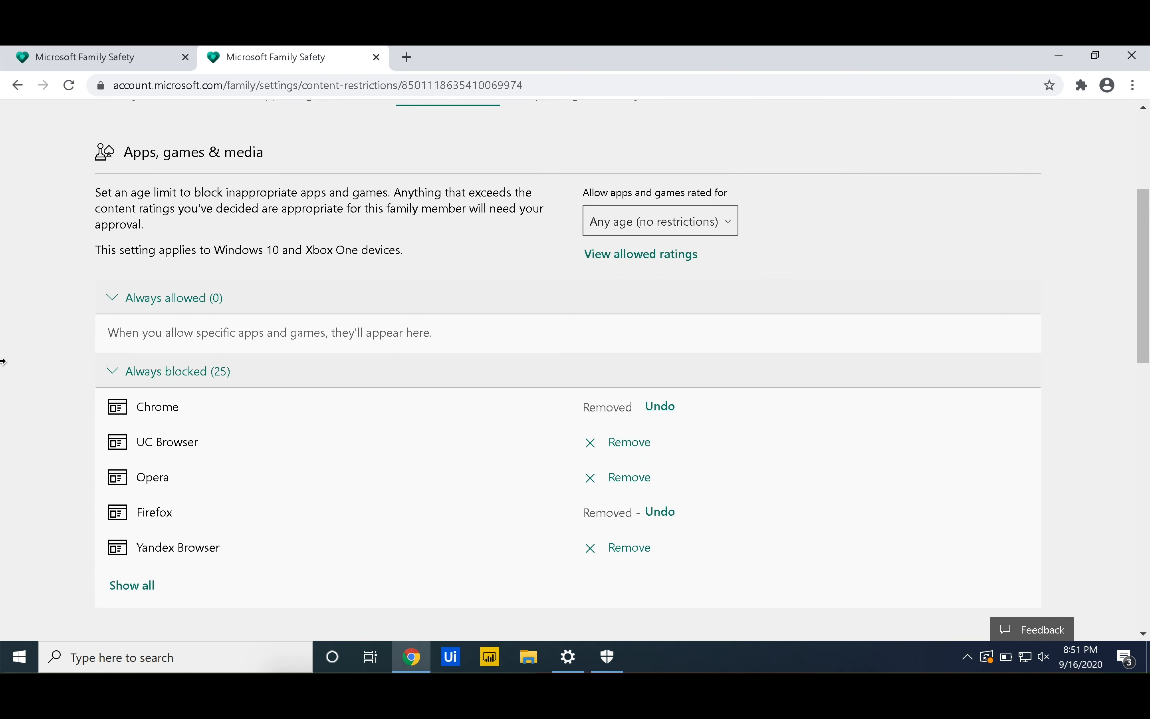
scroll(64, 437, down, 1)
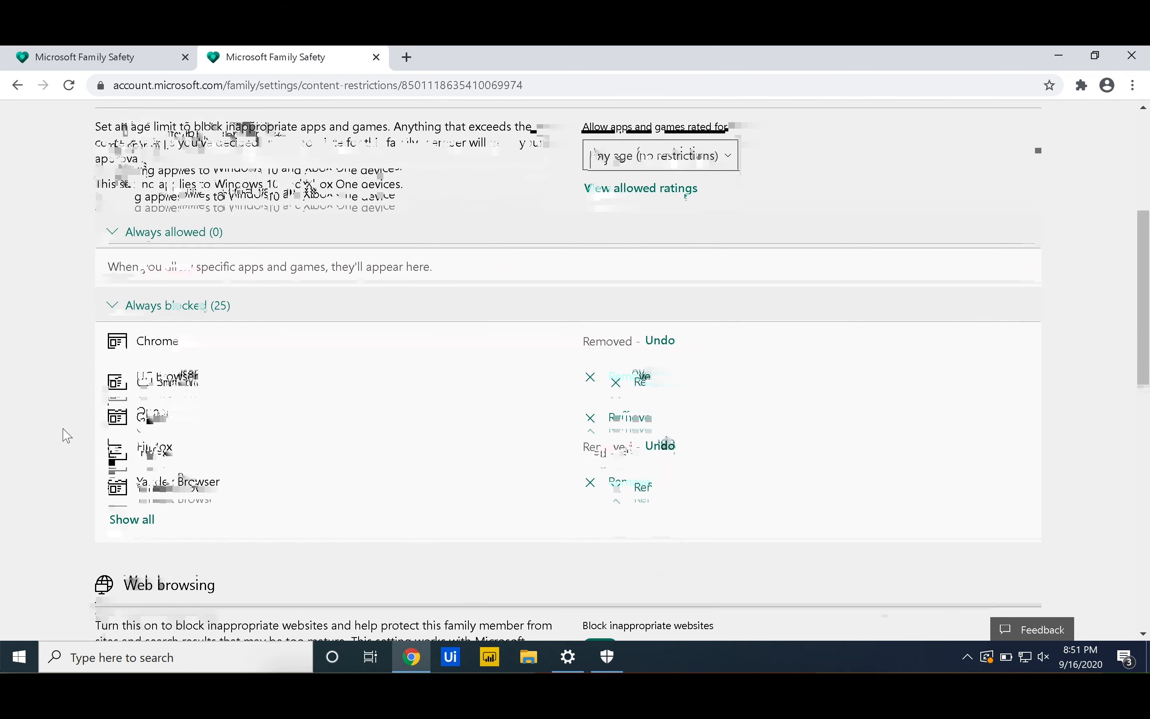
scroll(63, 428, down, 1)
scroll(63, 425, down, 1)
scroll(63, 425, up, 1)
scroll(67, 431, up, 3)
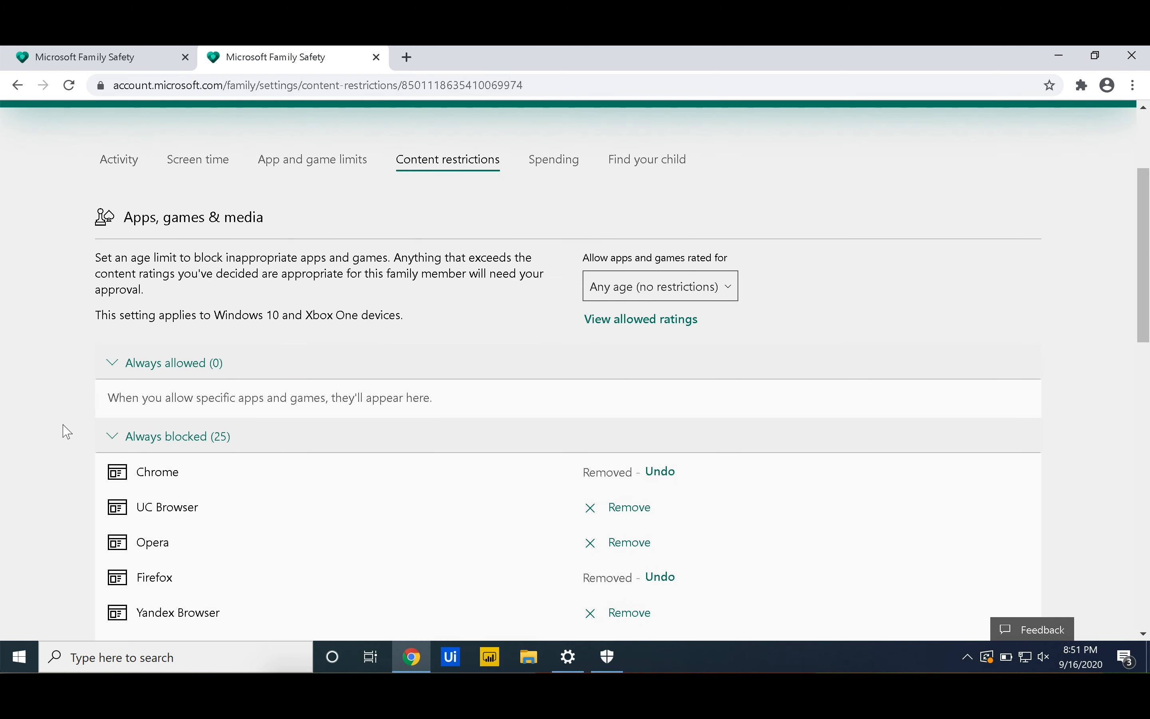
Open the child's Spending page and verify organizer approval and purchase emails are On
click(556, 212)
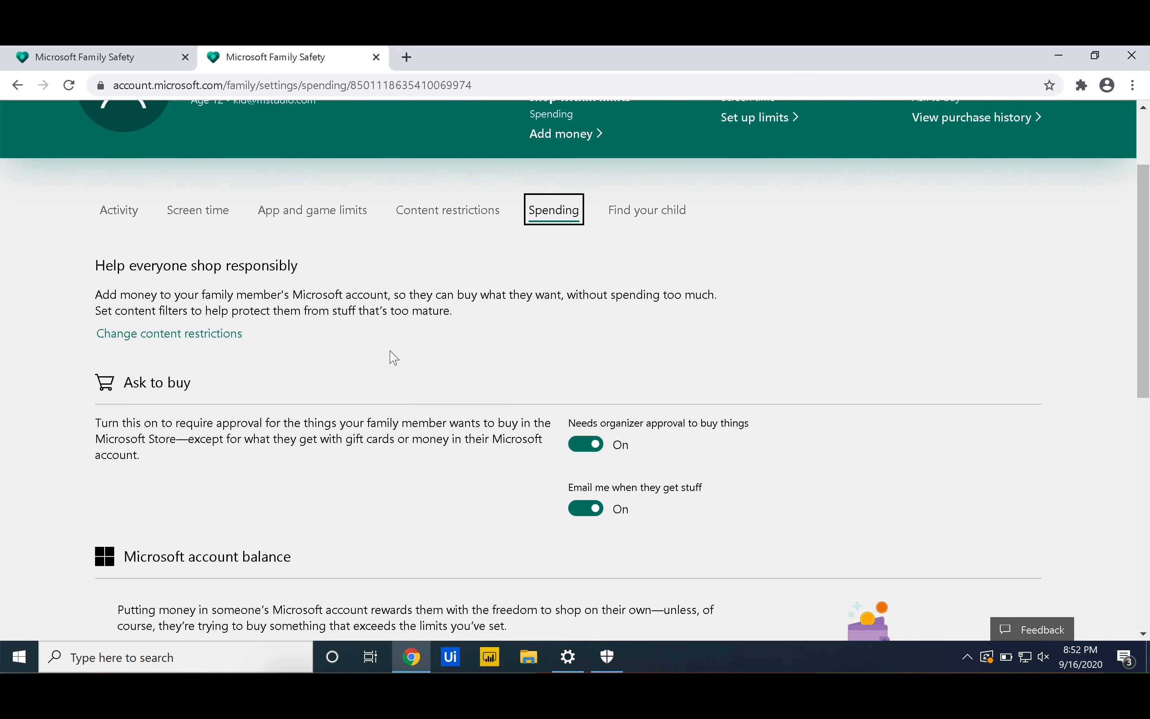
scroll(633, 337, up, 1)
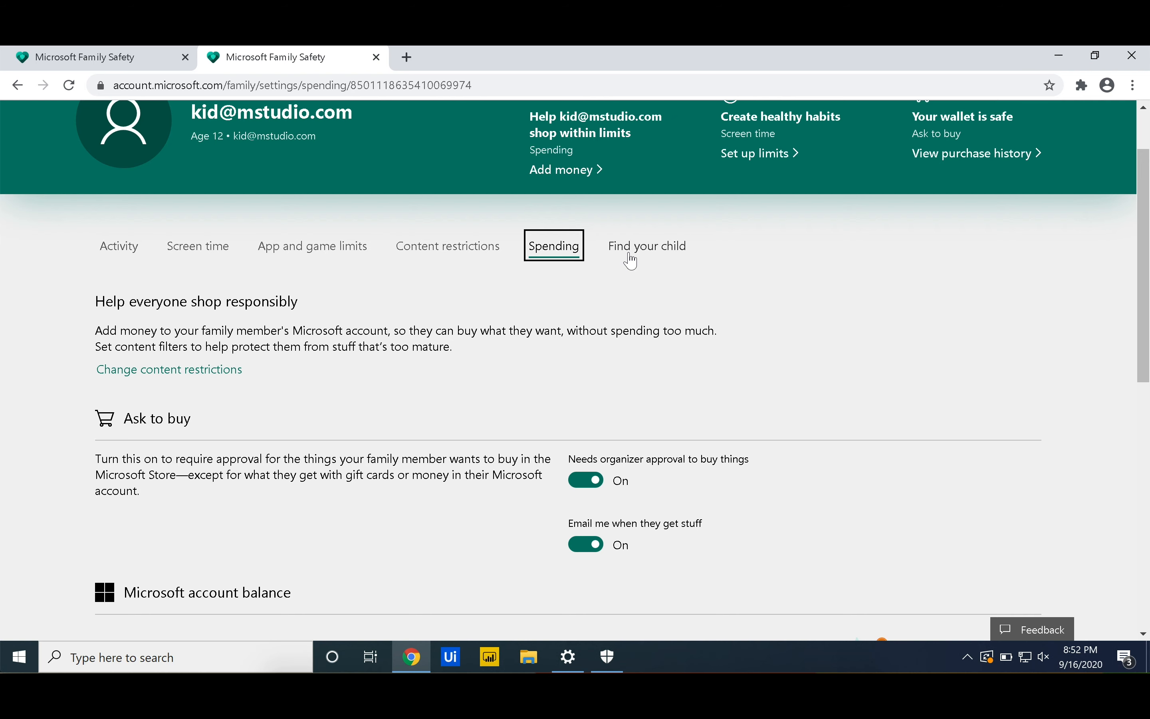
scroll(632, 260, up, 2)
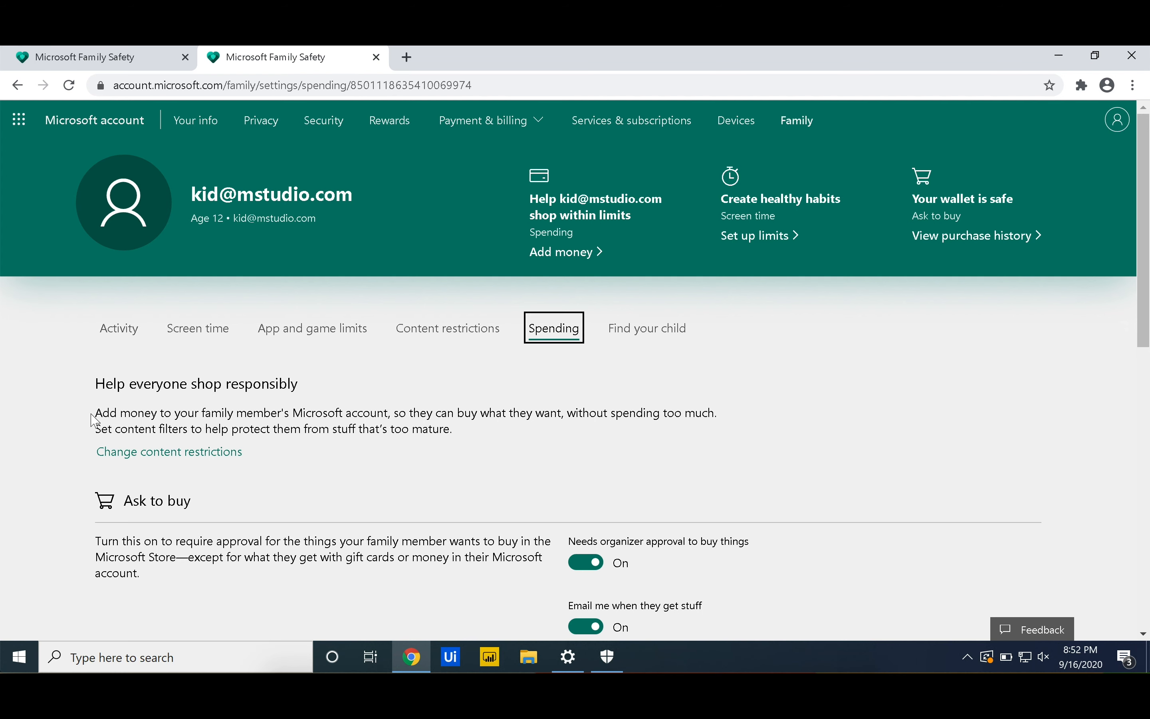
scroll(72, 442, down, 1)
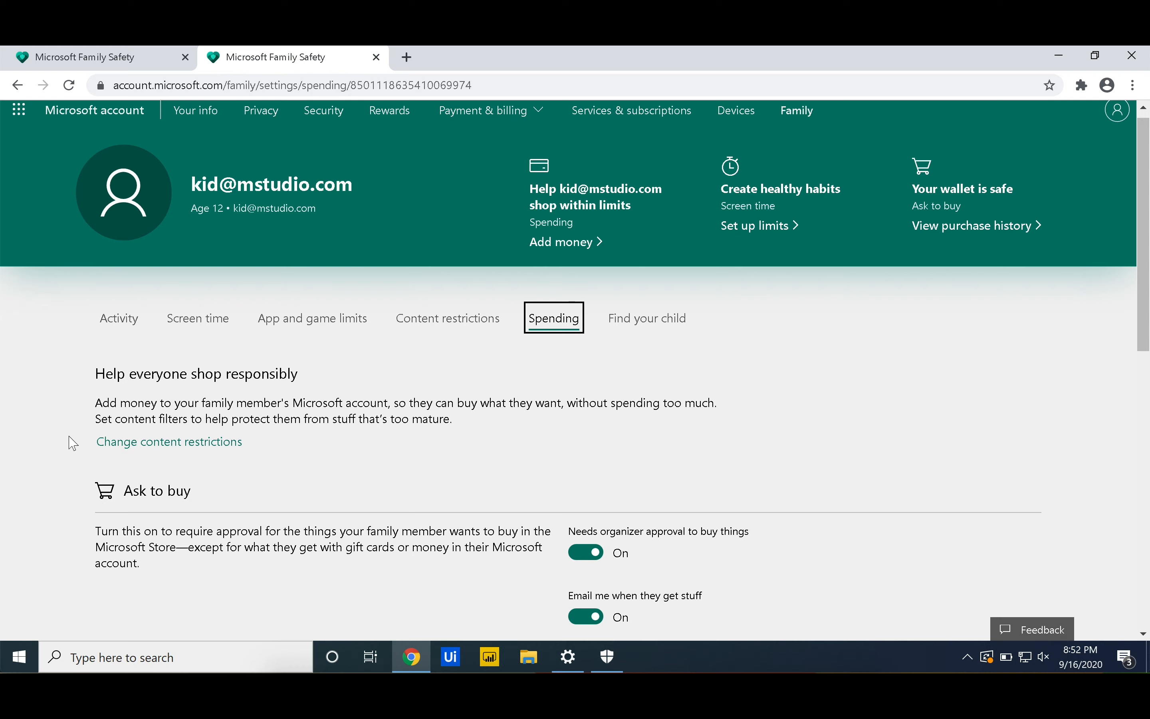
scroll(72, 442, up, 1)
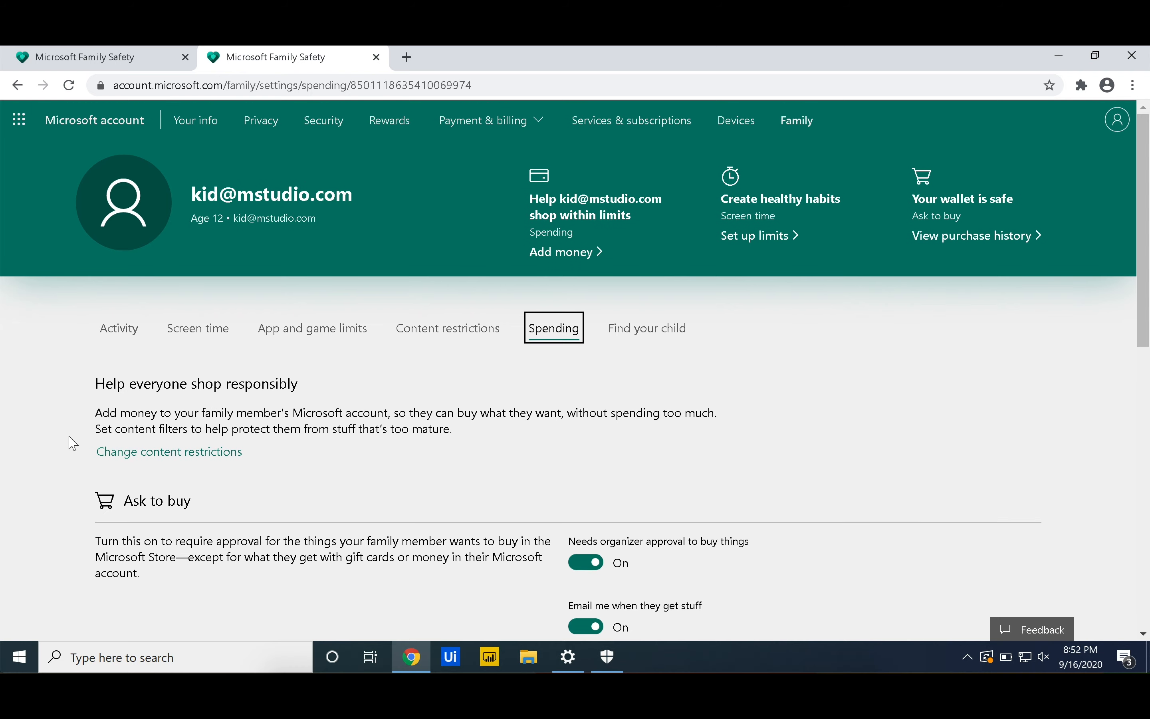